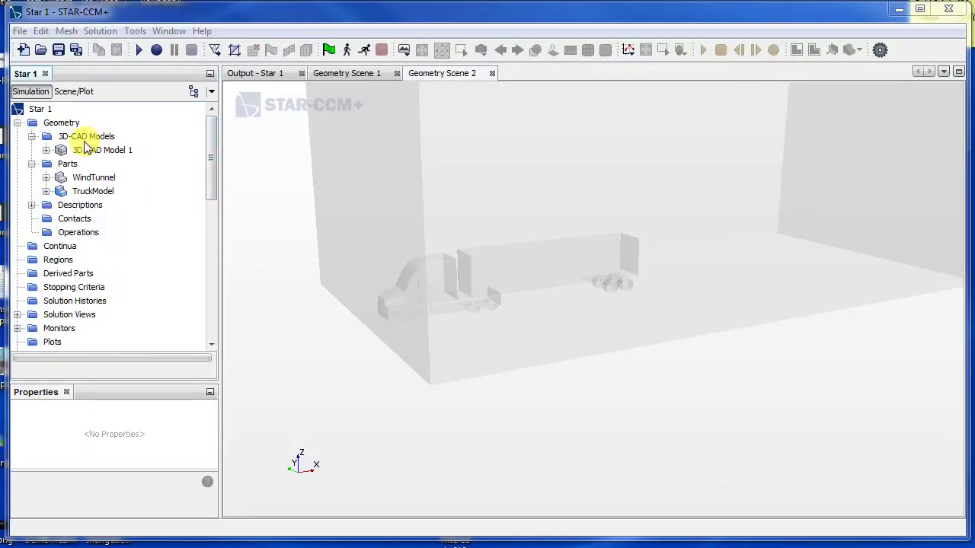
- Open the context menu of Geometry > 3D-CAD Models in the simulation tree
{"action": "right_click", "coordinate": [74, 138]}
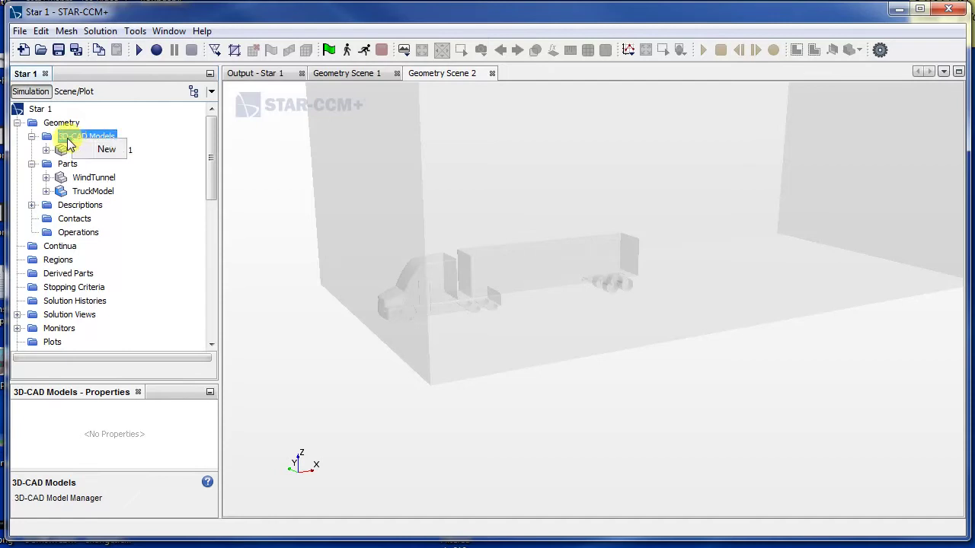
- Create 3D-CAD Model 2, orbit to see its datum planes, and bring up the XY plane's actions
{"action": "left_click", "coordinate": [104, 150]}
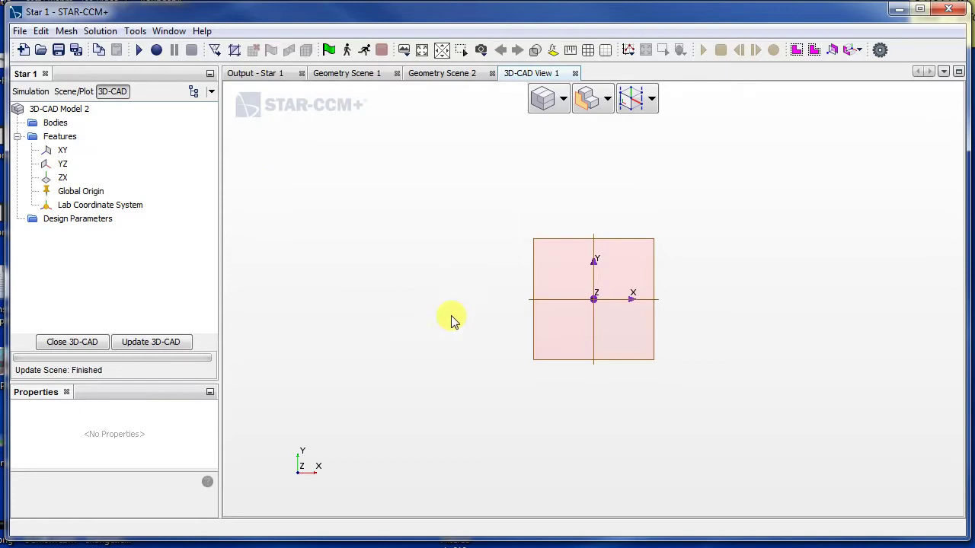
{"action": "left_click_drag", "start_coordinate": [450, 320], "coordinate": [443, 404]}
{"action": "left_click_drag", "start_coordinate": [379, 338], "coordinate": [773, 333]}
{"action": "left_click", "coordinate": [63, 152]}
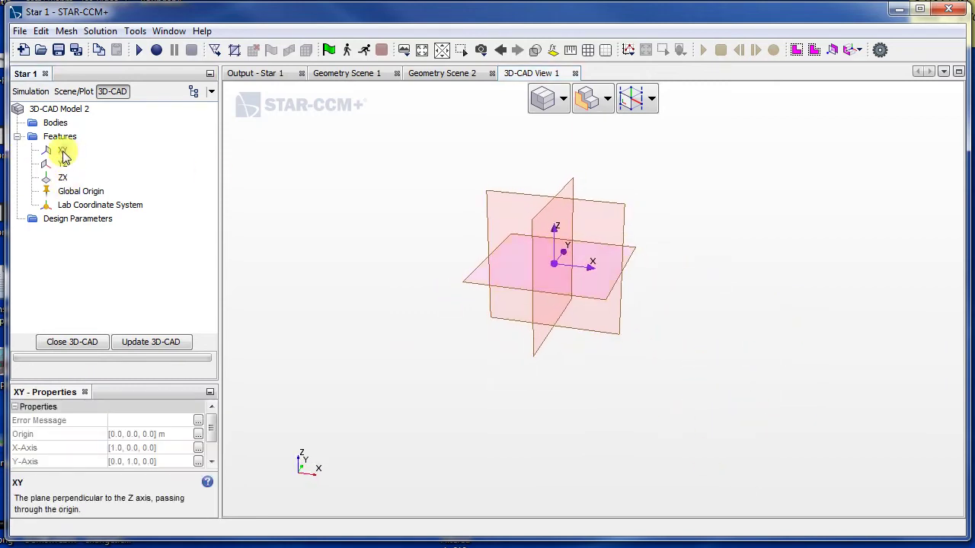
{"action": "right_click", "coordinate": [64, 155]}
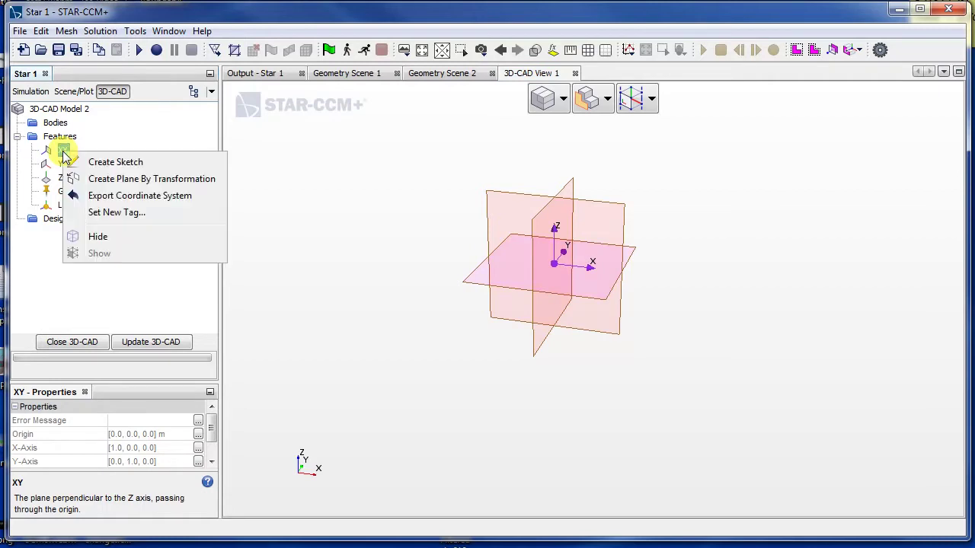
- Create a plane by transforming XY with translation X 13.33 cm, Y 1.525 m, Z 1.5 cm
{"action": "left_click", "coordinate": [160, 186]}
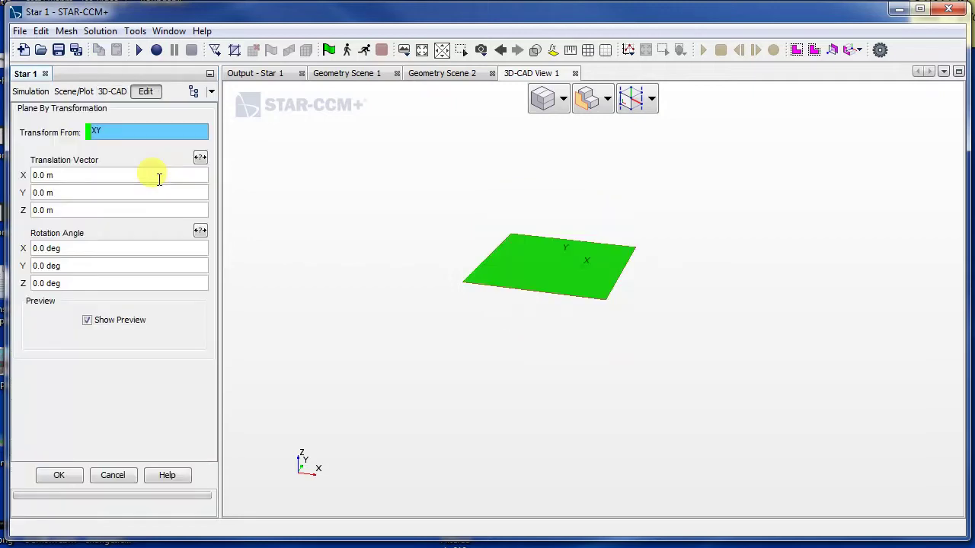
{"action": "left_click", "coordinate": [102, 176]}
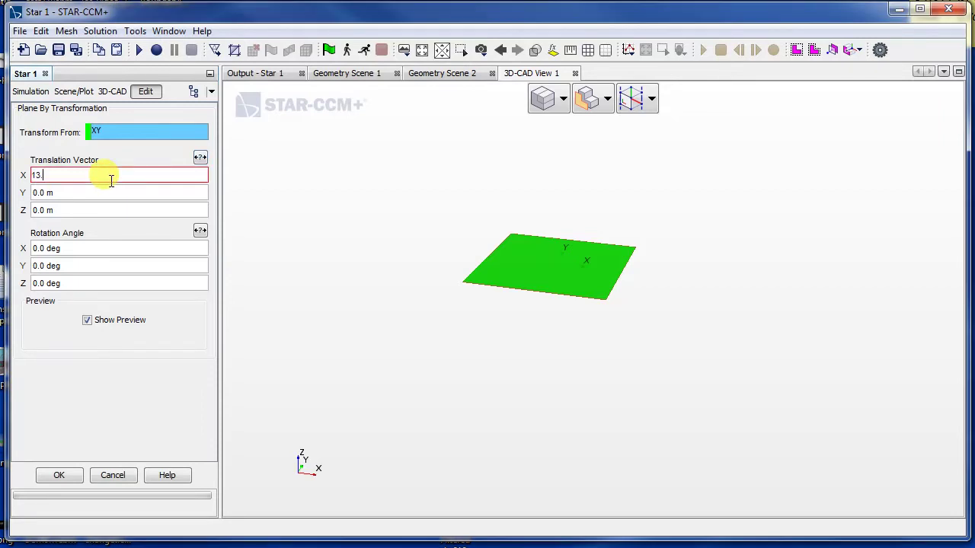
{"action": "type", "text": ".33 cm"}
{"action": "key", "text": "Tab"}
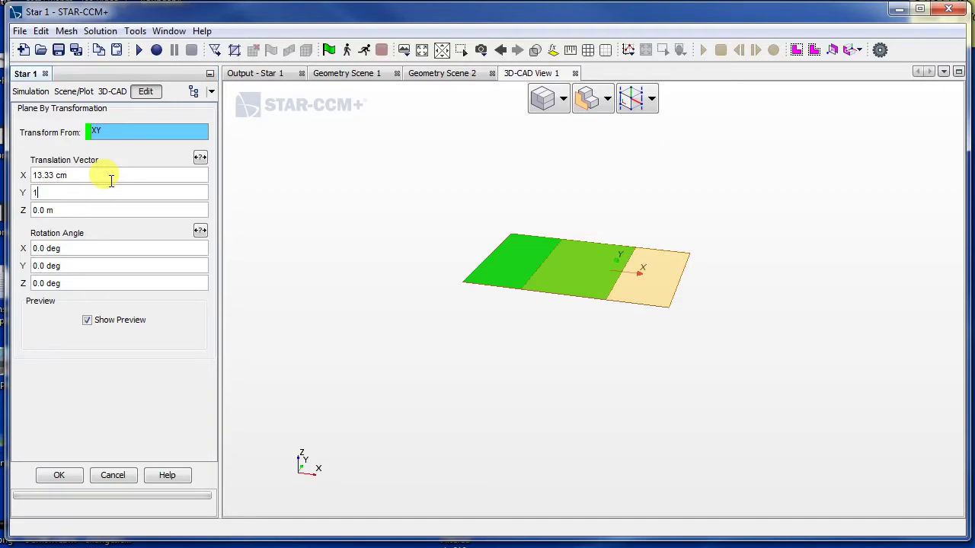
{"action": "type", "text": "1.5"}
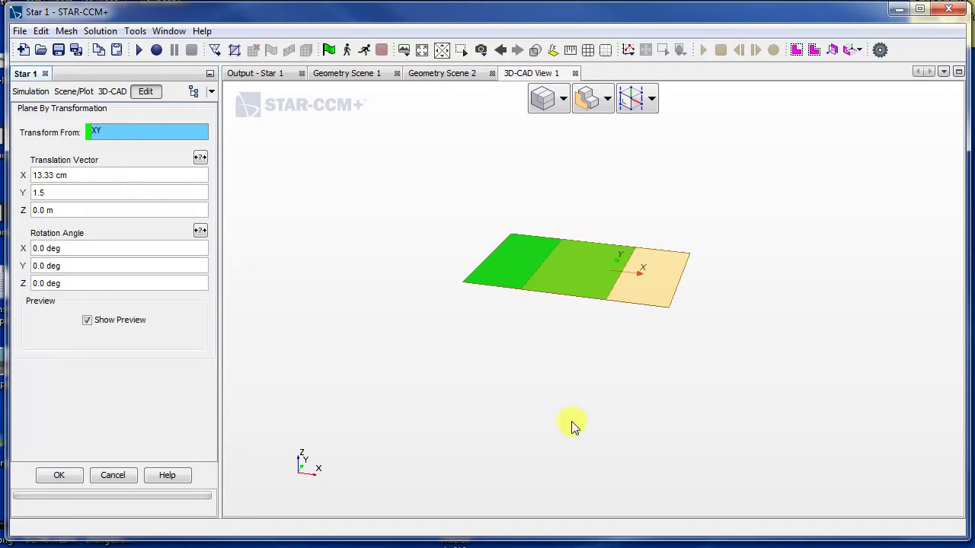
{"action": "type", "text": "25"}
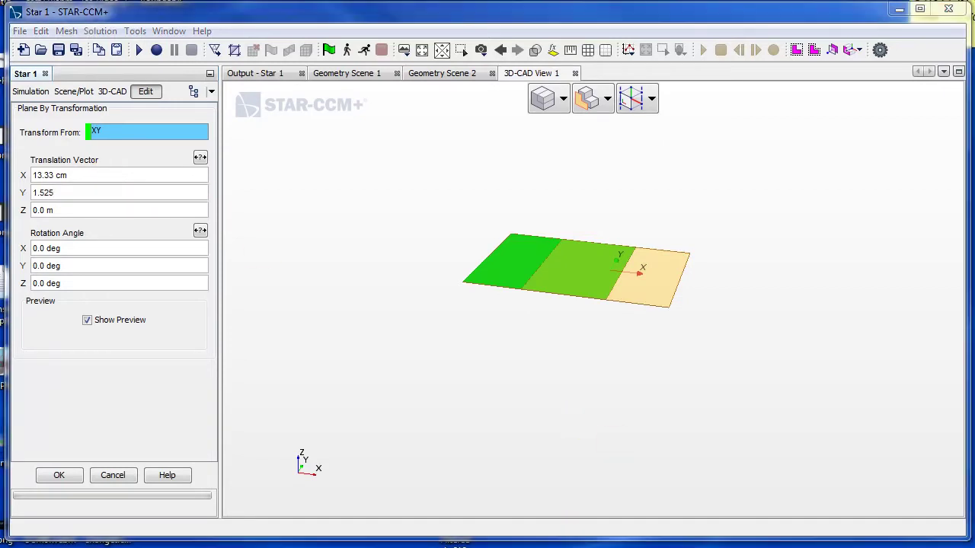
{"action": "left_click", "coordinate": [160, 193]}
{"action": "key", "text": "Tab"}
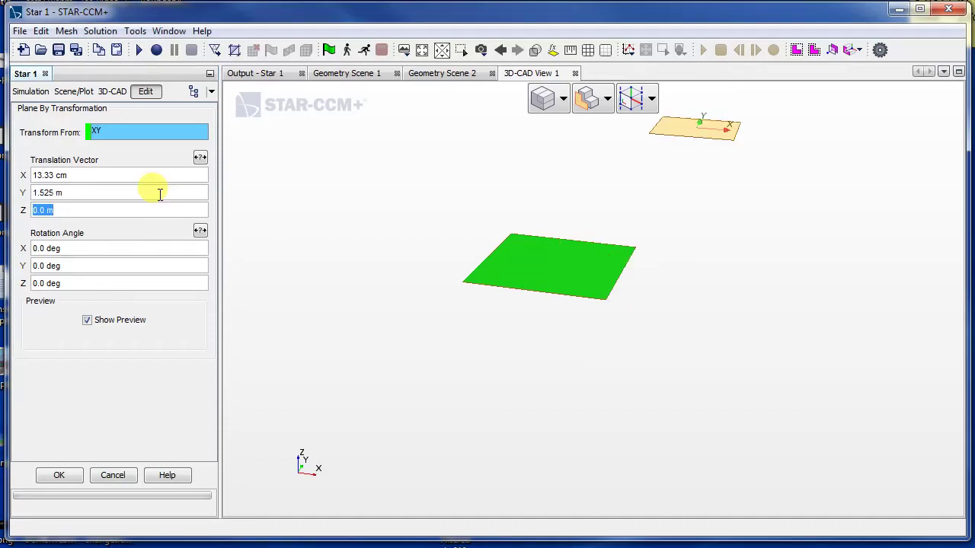
{"action": "type", "text": "1.5cm"}
{"action": "key", "text": "Tab"}
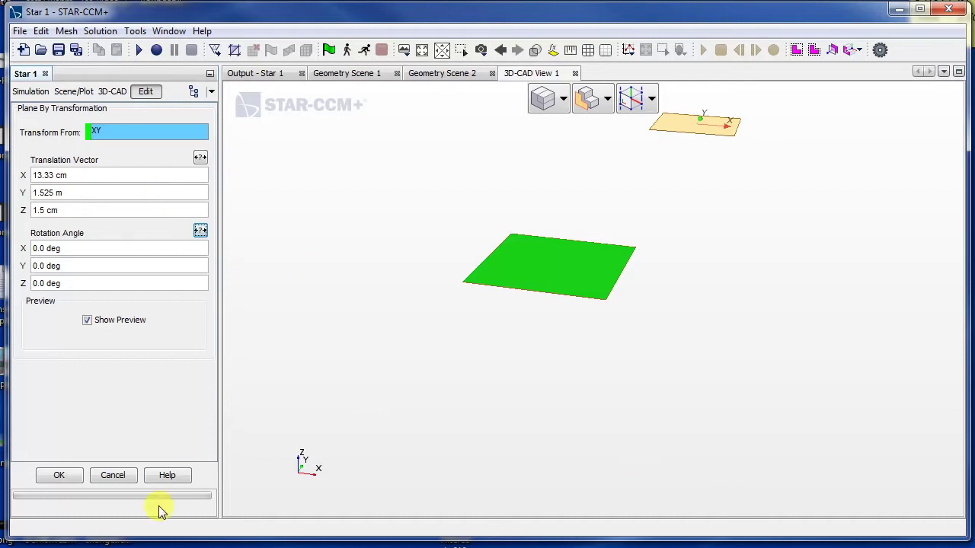
{"action": "left_click", "coordinate": [65, 476]}
- Start a new sketch on Plane 1
{"action": "left_click", "coordinate": [71, 218]}
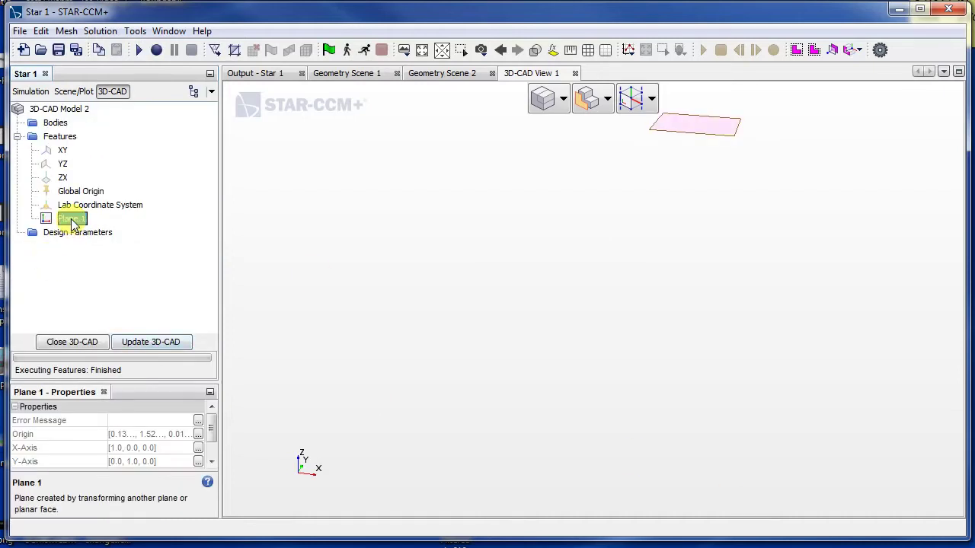
{"action": "middle_click_drag", "start_coordinate": [796, 245], "coordinate": [587, 358]}
{"action": "left_click_drag", "start_coordinate": [587, 358], "coordinate": [491, 339]}
{"action": "middle_click_drag", "start_coordinate": [491, 339], "coordinate": [584, 358]}
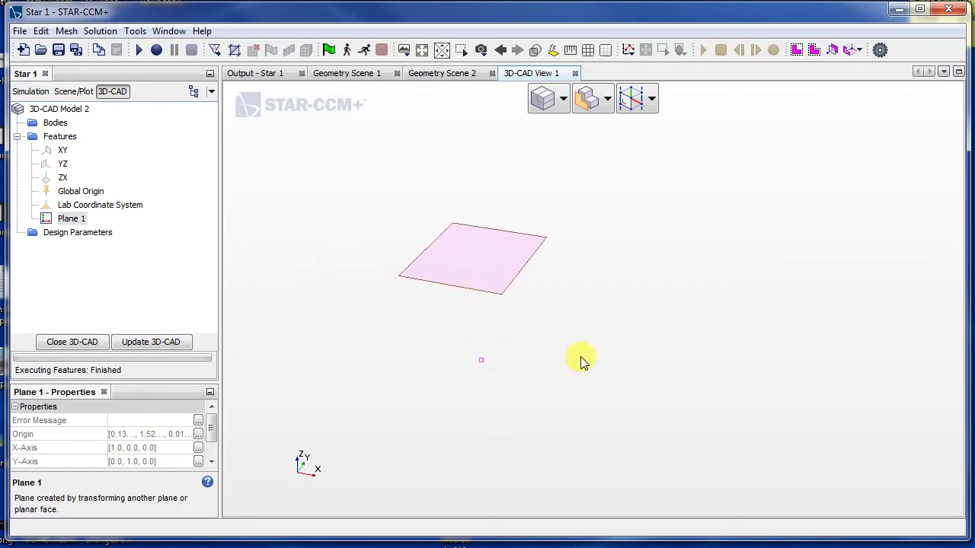
{"action": "right_click", "coordinate": [64, 220]}
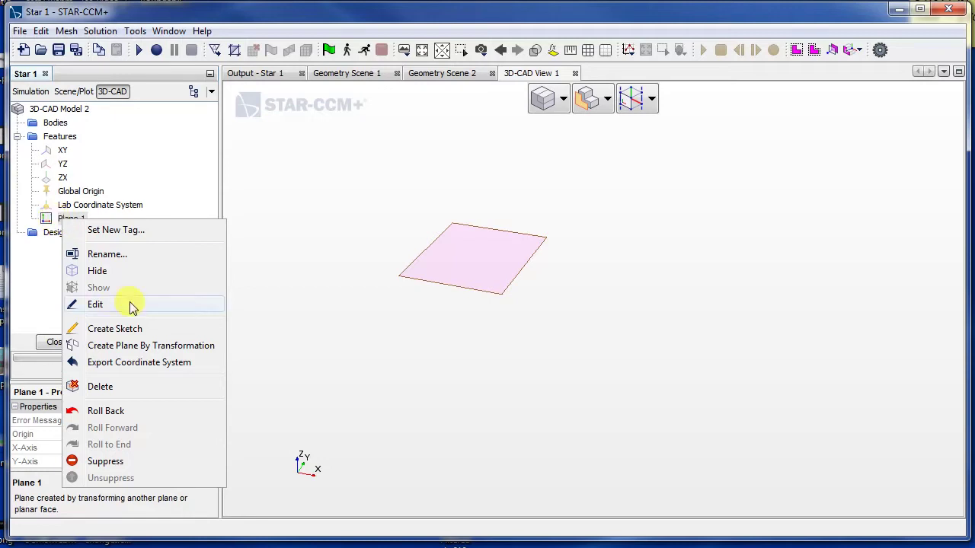
{"action": "left_click", "coordinate": [154, 332]}
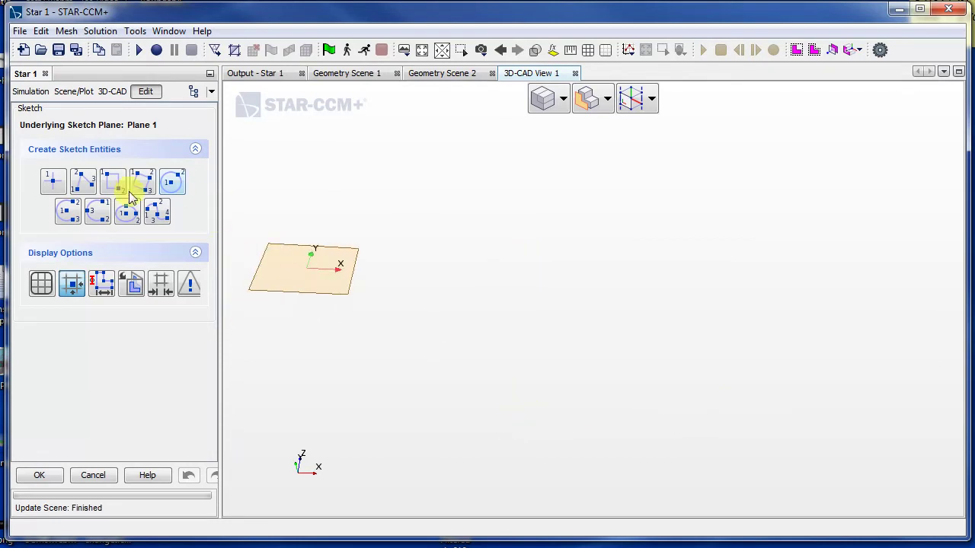
- Draw a horizontal line from the sketch origin and select it to view its properties
{"action": "left_click", "coordinate": [81, 182]}
{"action": "left_click", "coordinate": [308, 268]}
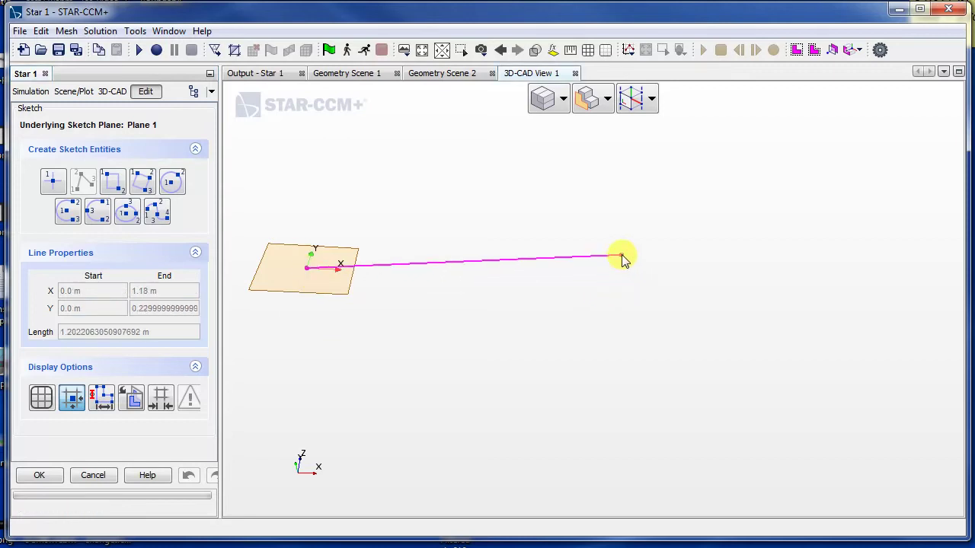
{"action": "left_click", "coordinate": [622, 331]}
{"action": "left_click_drag", "start_coordinate": [623, 331], "coordinate": [679, 289]}
{"action": "key", "text": "Escape"}
{"action": "left_click", "coordinate": [576, 282]}
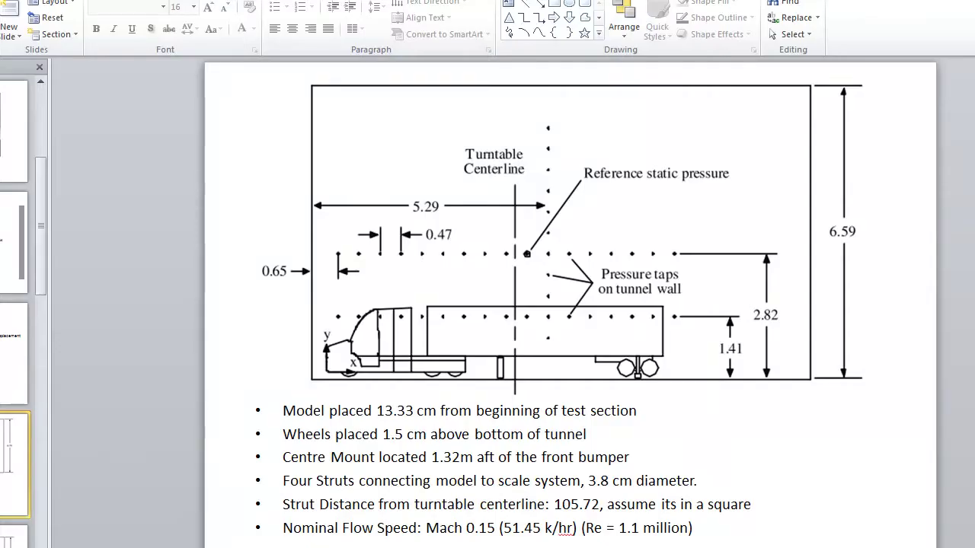
{"action": "triple_click", "coordinate": [421, 460]}
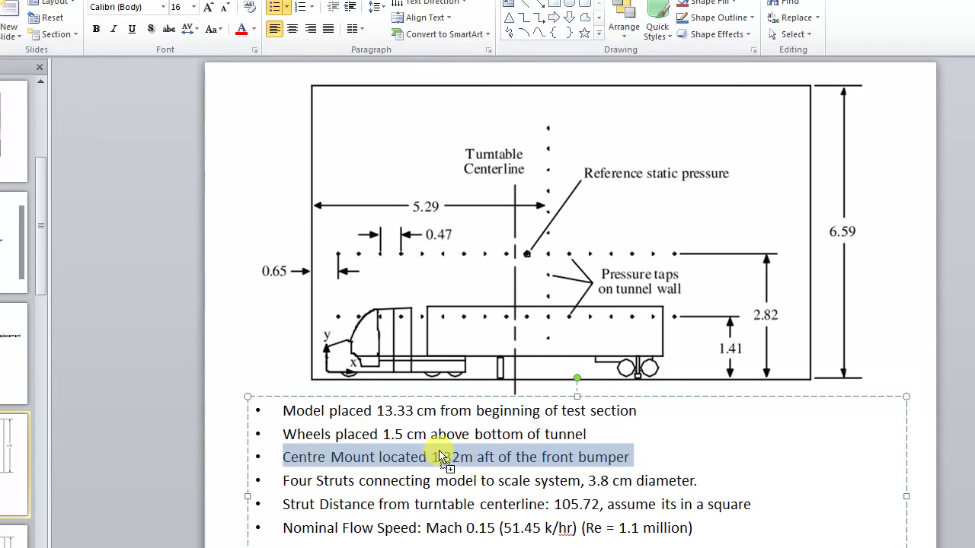
{"action": "left_click_drag", "start_coordinate": [432, 458], "coordinate": [461, 458]}
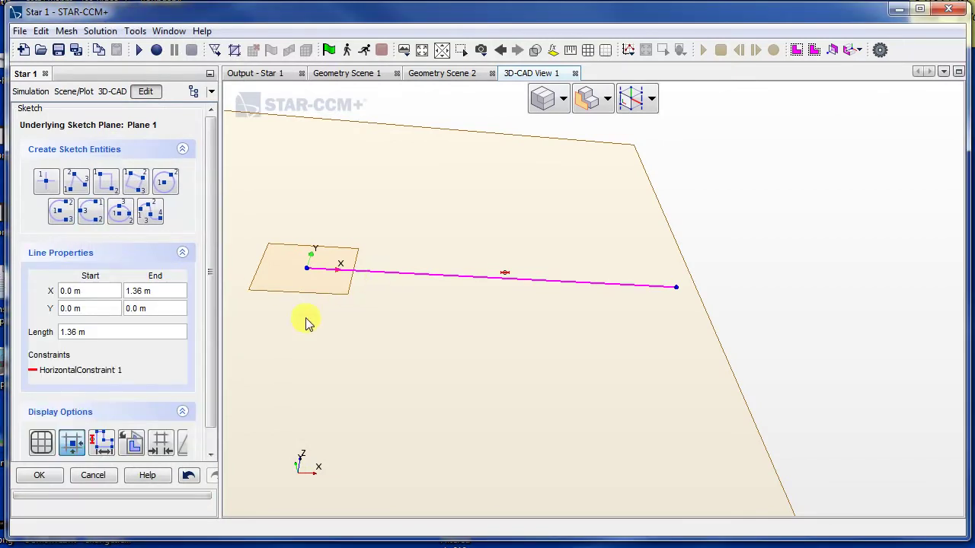
- Set the sketch line's length to 1.32 m
{"action": "triple_click", "coordinate": [105, 335]}
{"action": "type", "text": "1"}
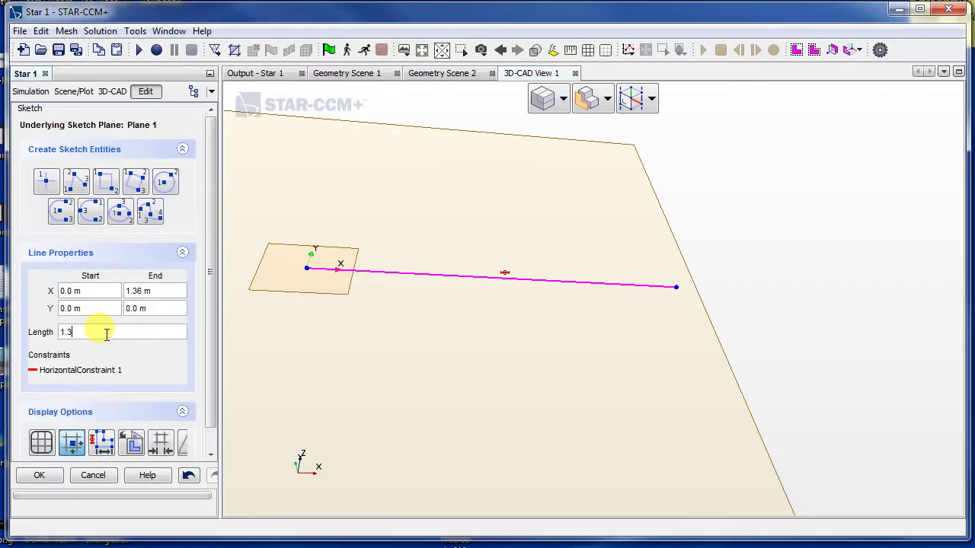
{"action": "key", "text": "Return"}
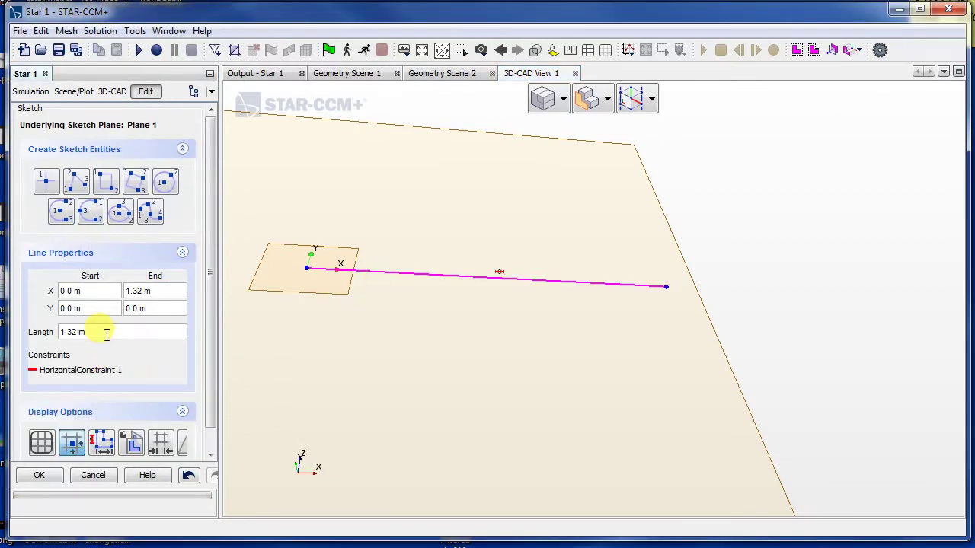
- Make the 1.32 m line a construction line and frame it in the sketch view
{"action": "right_click", "coordinate": [525, 281]}
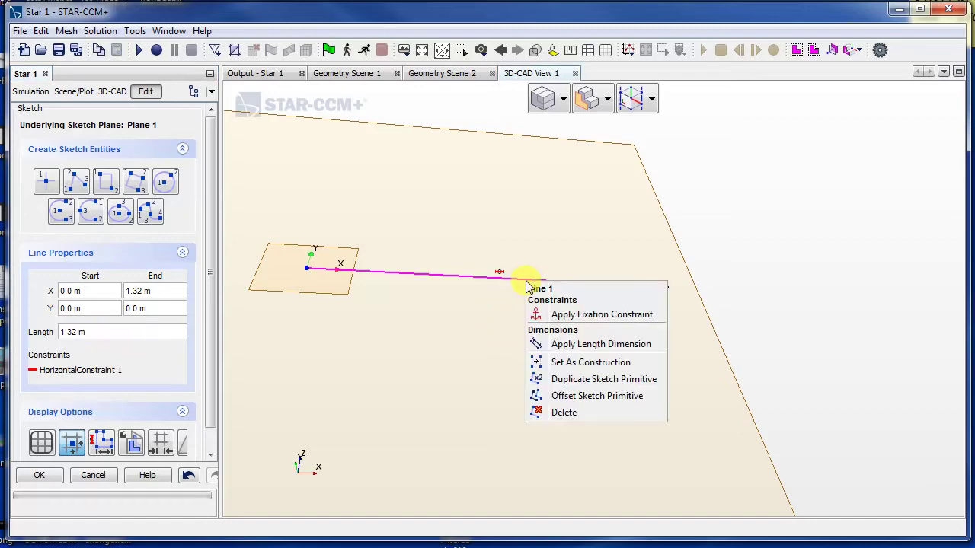
{"action": "left_click", "coordinate": [583, 362]}
{"action": "scroll", "coordinate": [676, 306], "scroll_direction": "up", "scroll_amount": 2}
{"action": "mouse_move", "coordinate": [675, 306]}
{"action": "left_mouse_down"}
{"action": "mouse_move", "coordinate": [642, 373]}
{"action": "mouse_move", "coordinate": [696, 359]}
{"action": "mouse_move", "coordinate": [548, 374]}
{"action": "mouse_move", "coordinate": [483, 369]}
{"action": "mouse_move", "coordinate": [488, 410]}
{"action": "mouse_move", "coordinate": [488, 296]}
{"action": "left_mouse_up"}
{"action": "mouse_move", "coordinate": [567, 347]}
{"action": "left_mouse_down"}
{"action": "mouse_move", "coordinate": [590, 355]}
{"action": "mouse_move", "coordinate": [510, 342]}
{"action": "mouse_move", "coordinate": [511, 372]}
{"action": "left_mouse_up"}
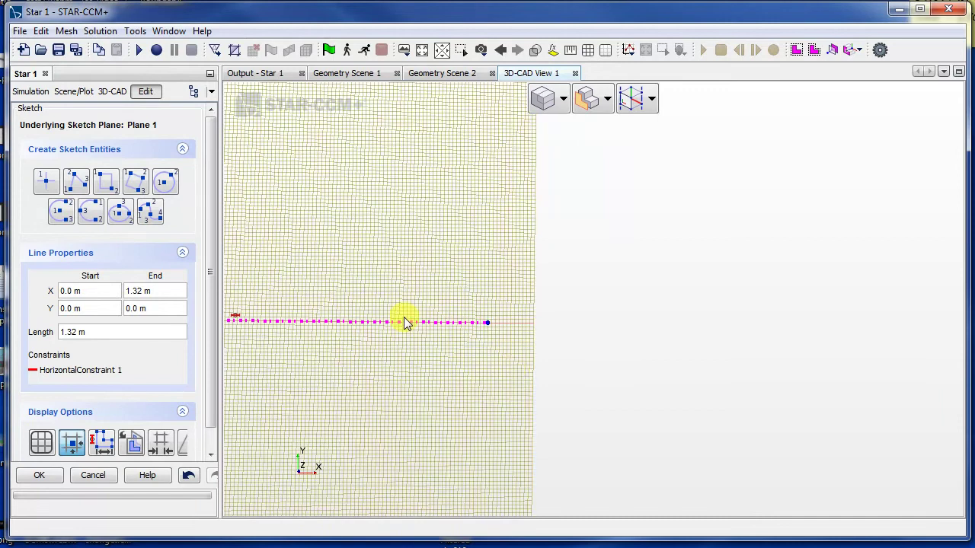
{"action": "left_click", "coordinate": [48, 185]}
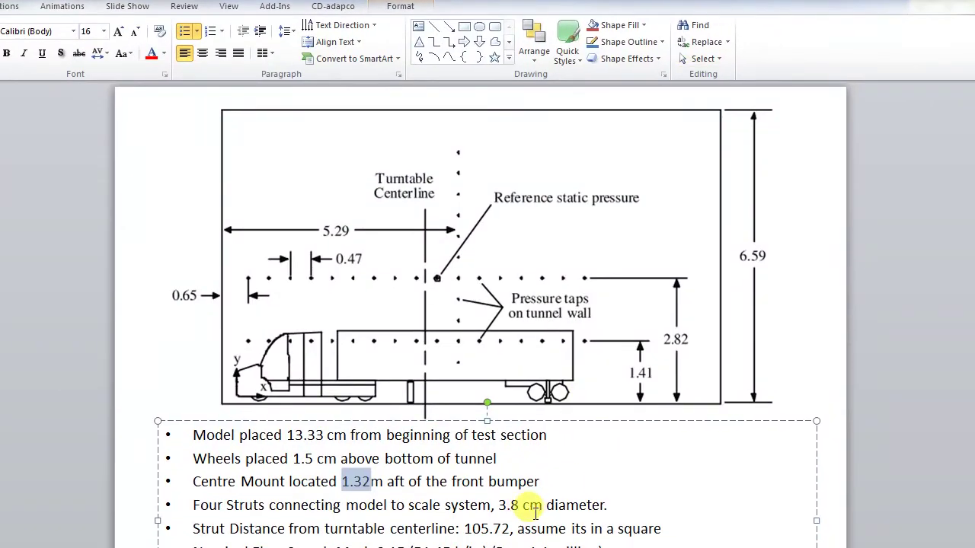
- Select the 105.72mm strut distance value on the dimensions slide
{"action": "left_click_drag", "start_coordinate": [496, 509], "coordinate": [514, 512]}
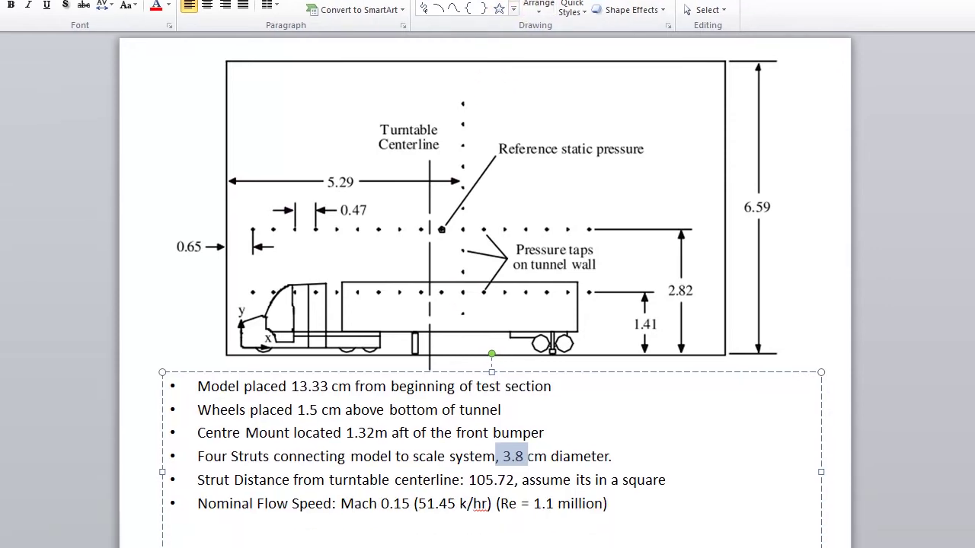
{"action": "left_click_drag", "start_coordinate": [464, 529], "coordinate": [506, 538]}
{"action": "left_click_drag", "start_coordinate": [510, 490], "coordinate": [514, 481]}
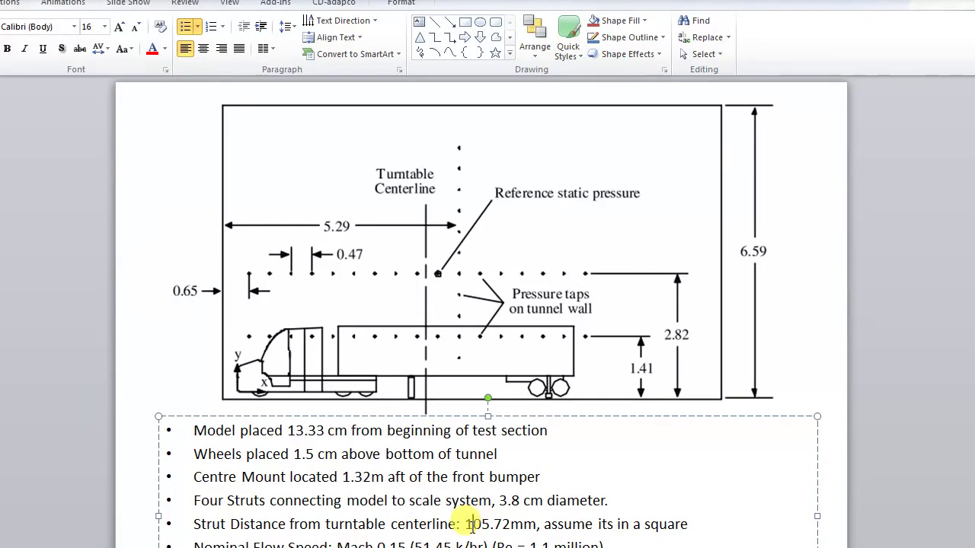
{"action": "left_click_drag", "start_coordinate": [472, 524], "coordinate": [509, 543]}
- Edit the strut distance so it reads 10.572cm
{"action": "left_click", "coordinate": [511, 524]}
{"action": "left_click", "coordinate": [495, 525]}
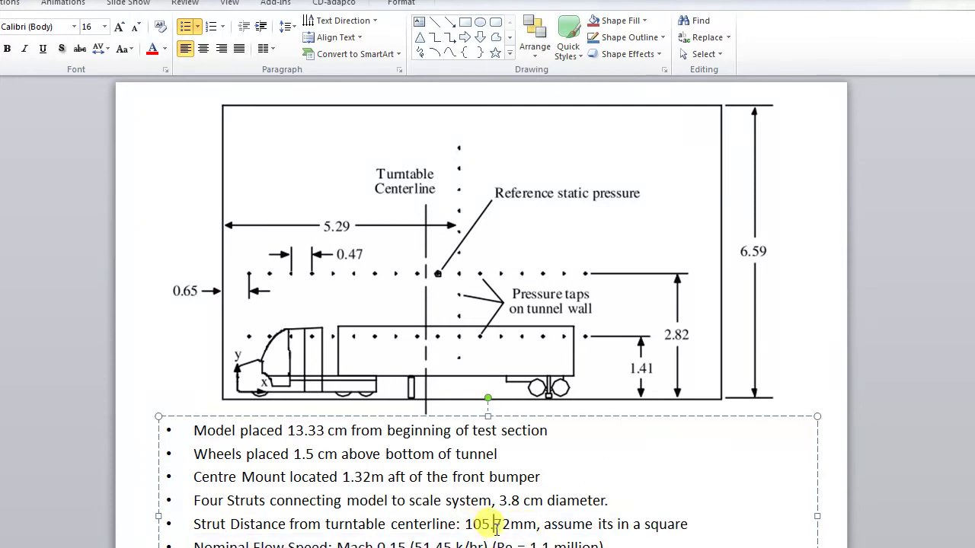
{"action": "key", "text": "BackSpace"}
{"action": "left_click", "coordinate": [481, 525]}
{"action": "type", "text": "."}
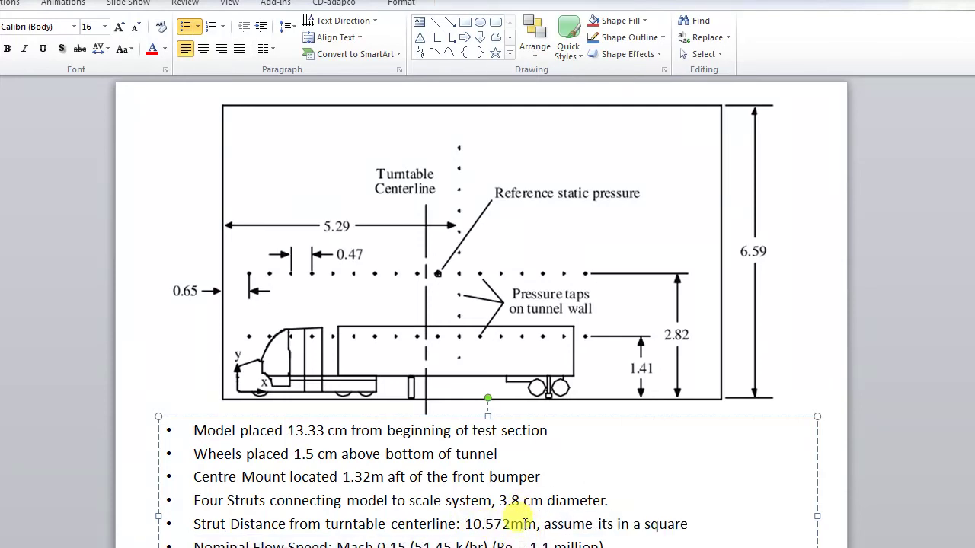
{"action": "left_click", "coordinate": [520, 526]}
{"action": "key", "text": "BackSpace"}
{"action": "type", "text": "c"}
{"action": "left_click", "coordinate": [587, 524]}
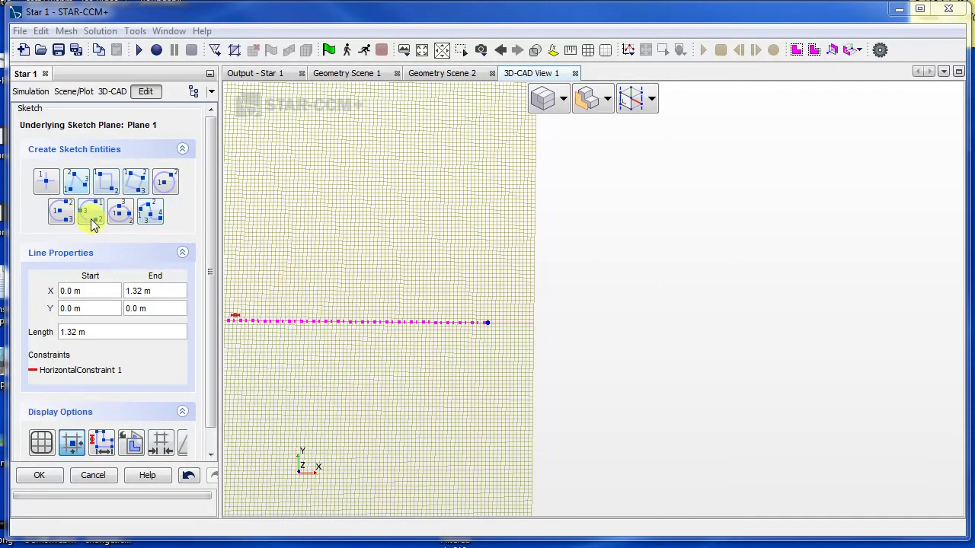
- Draw a vertical line down from the construction line's end and select it
{"action": "left_click", "coordinate": [76, 178]}
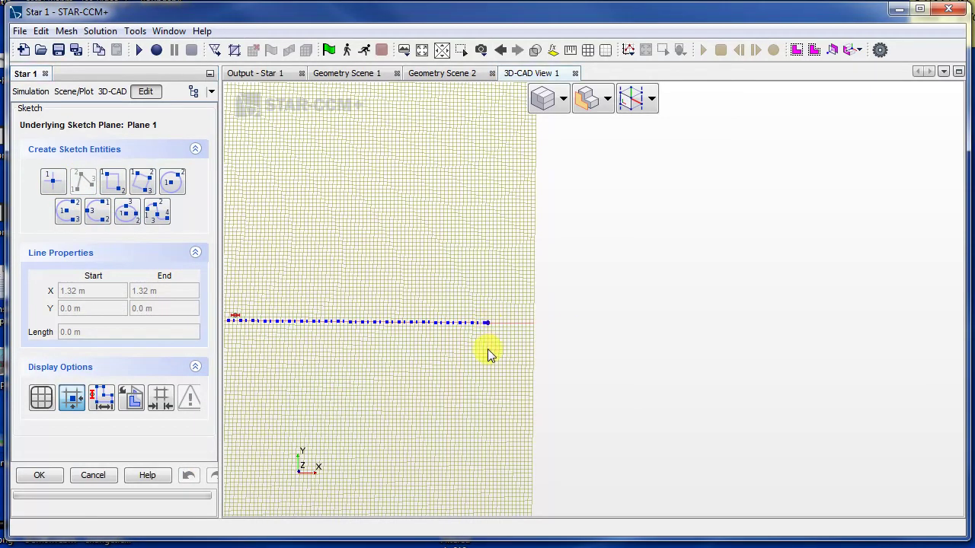
{"action": "left_click", "coordinate": [488, 465]}
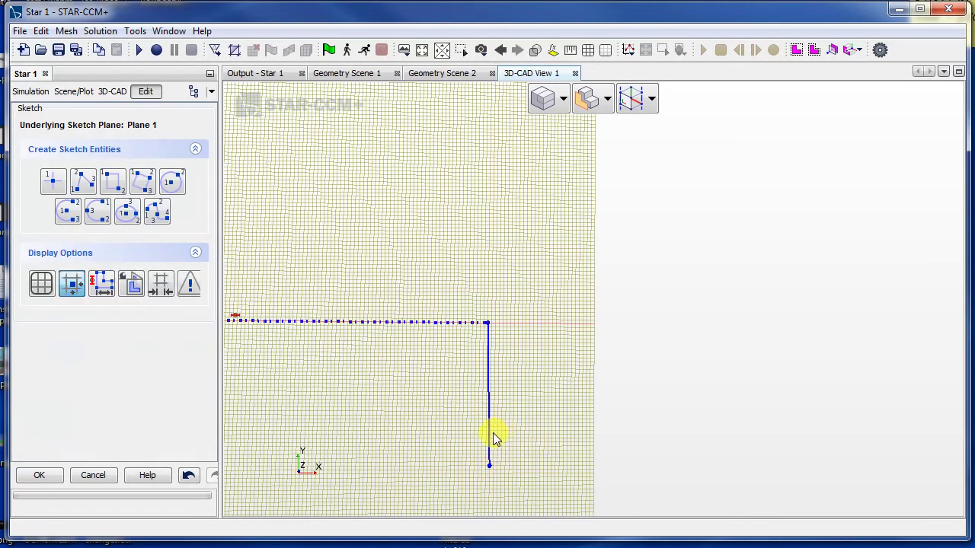
{"action": "left_click", "coordinate": [488, 435]}
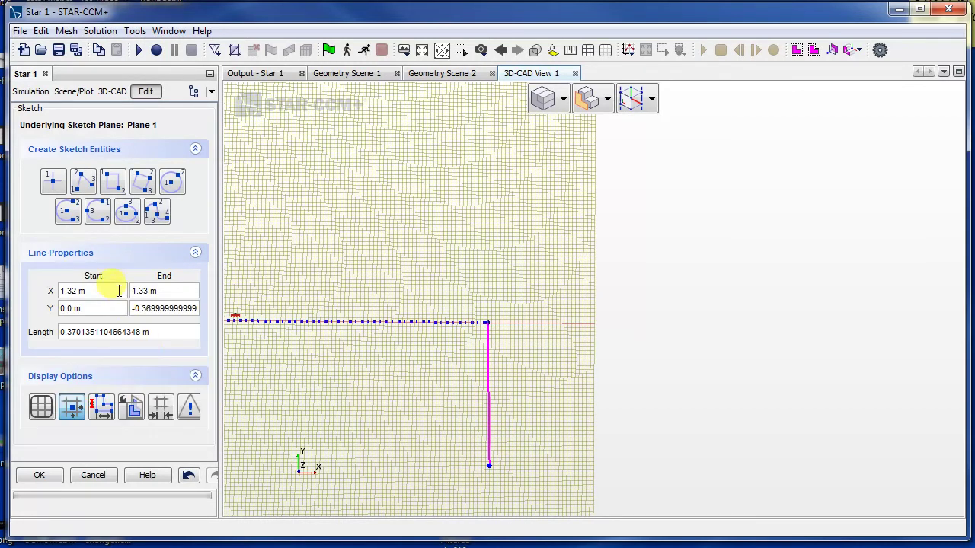
- Copy Start X 1.32 m into End X so the line is exactly vertical
{"action": "triple_click", "coordinate": [114, 291]}
{"action": "key", "text": "ctrl+c"}
{"action": "triple_click", "coordinate": [145, 291]}
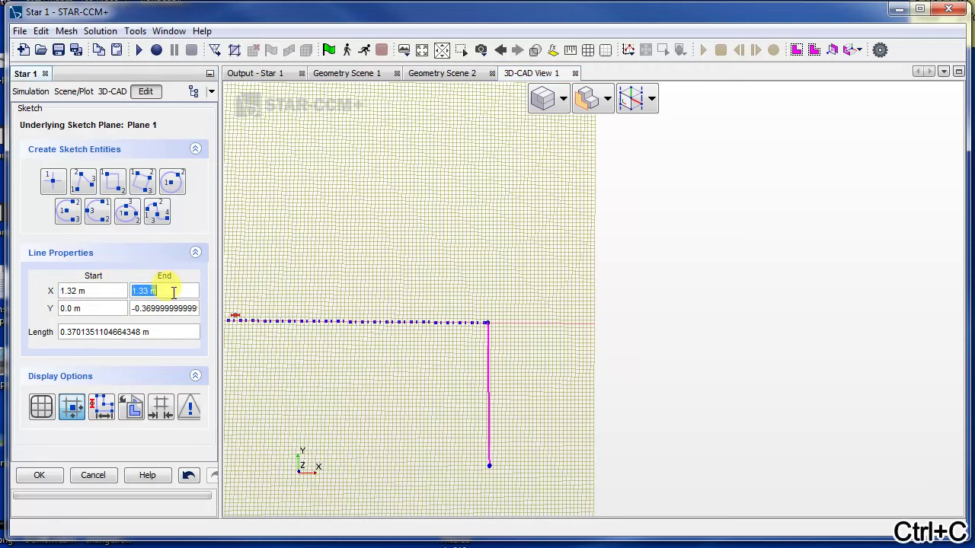
{"action": "key", "text": "ctrl+v"}
{"action": "key", "text": "Return"}
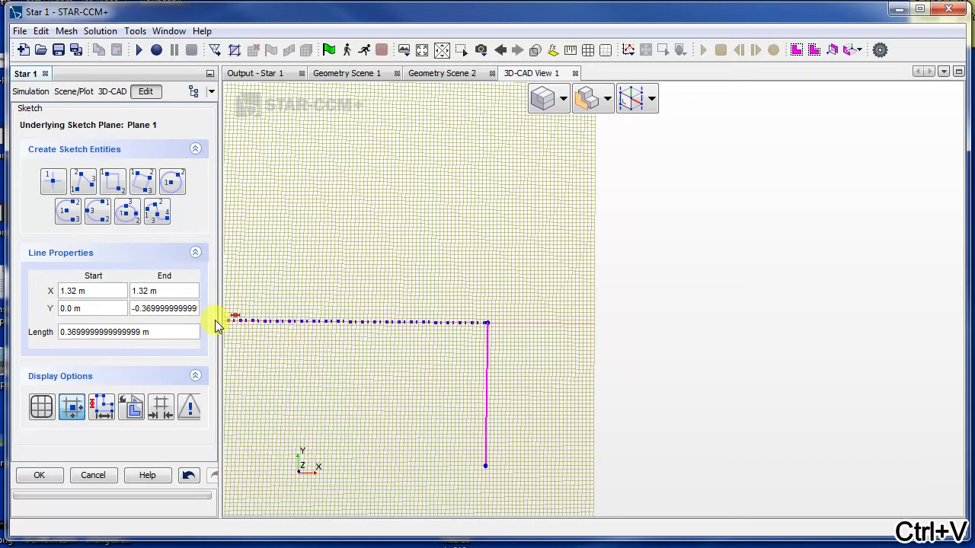
- Set End Y to -10.572 so the line runs 0.10572 m downward
{"action": "triple_click", "coordinate": [111, 309]}
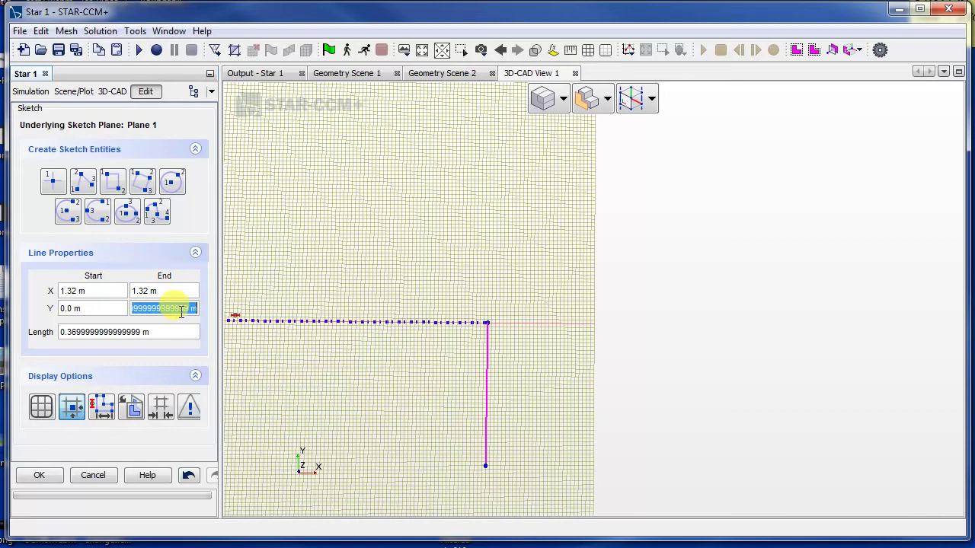
{"action": "type", "text": "-"}
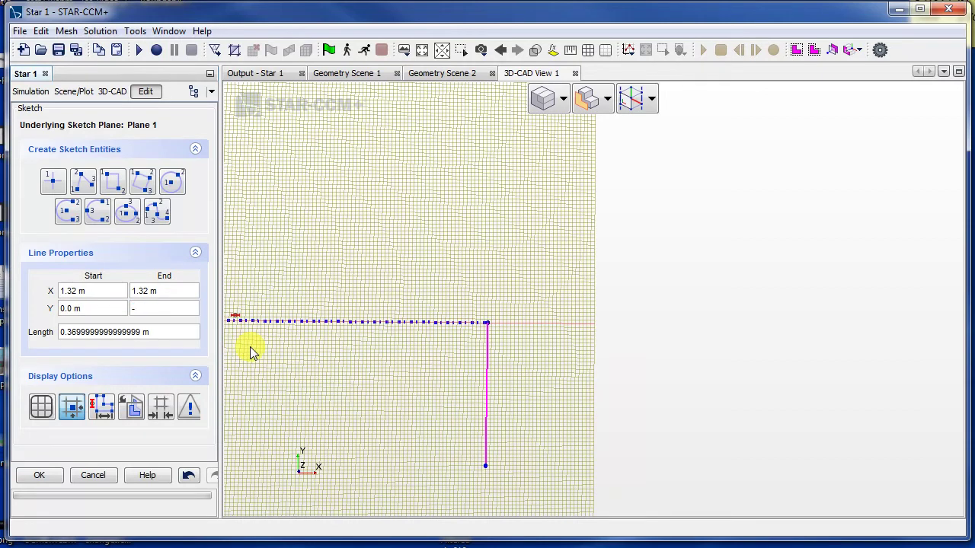
{"action": "type", "text": "10.572 c"}
{"action": "key", "text": "Return"}
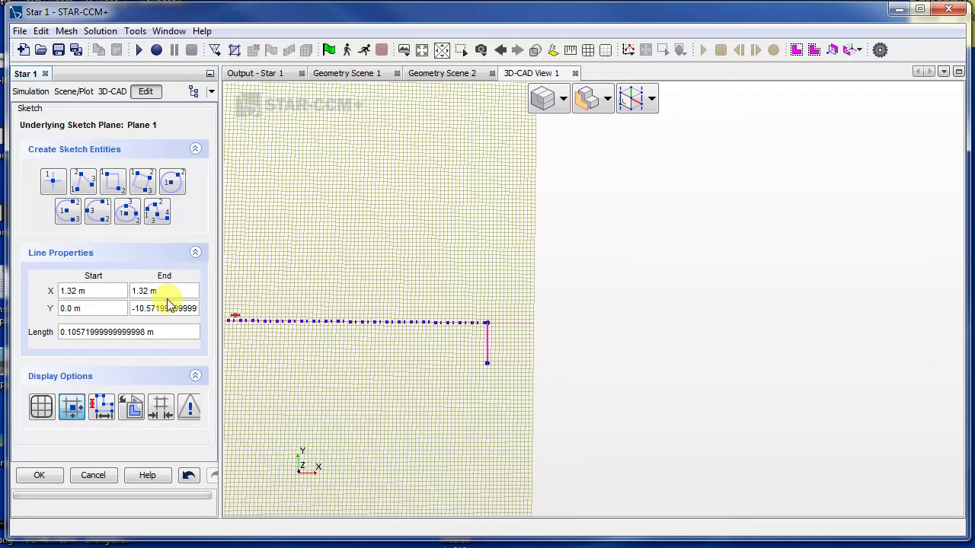
{"action": "scroll", "coordinate": [480, 408], "scroll_direction": "down", "scroll_amount": 4}
{"action": "scroll", "coordinate": [499, 415], "scroll_direction": "up", "scroll_amount": 4}
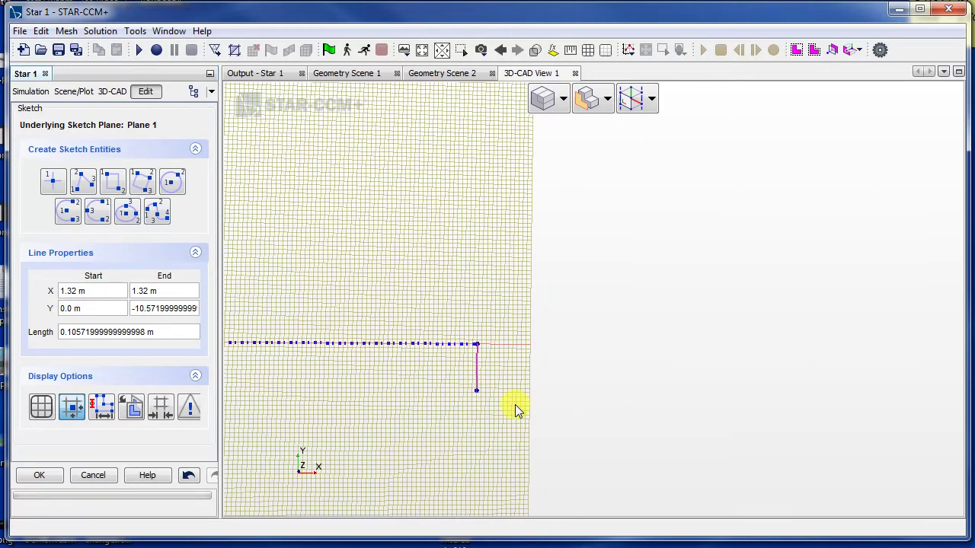
{"action": "scroll", "coordinate": [518, 409], "scroll_direction": "up", "scroll_amount": 1}
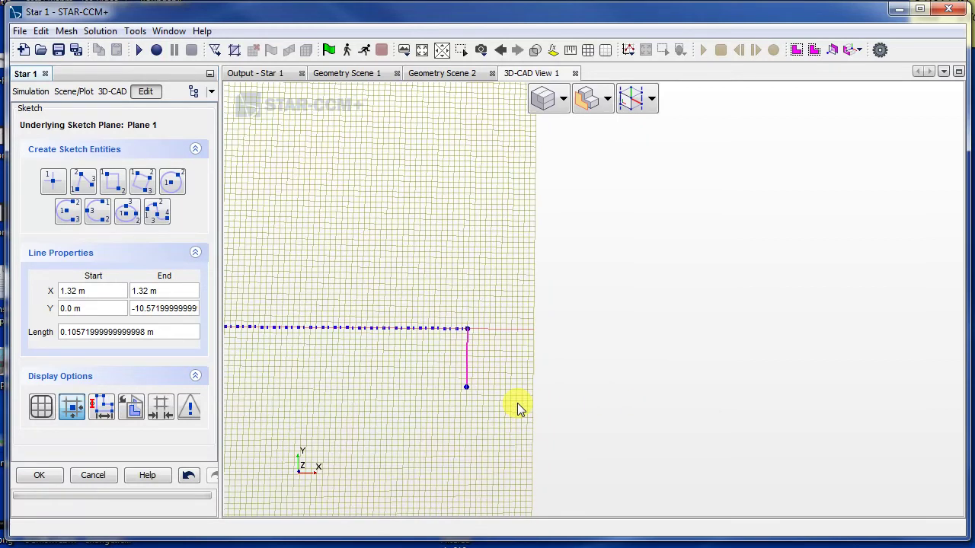
- Draw a polyline segment rightward from the vertical line's lower end
{"action": "left_click", "coordinate": [131, 213]}
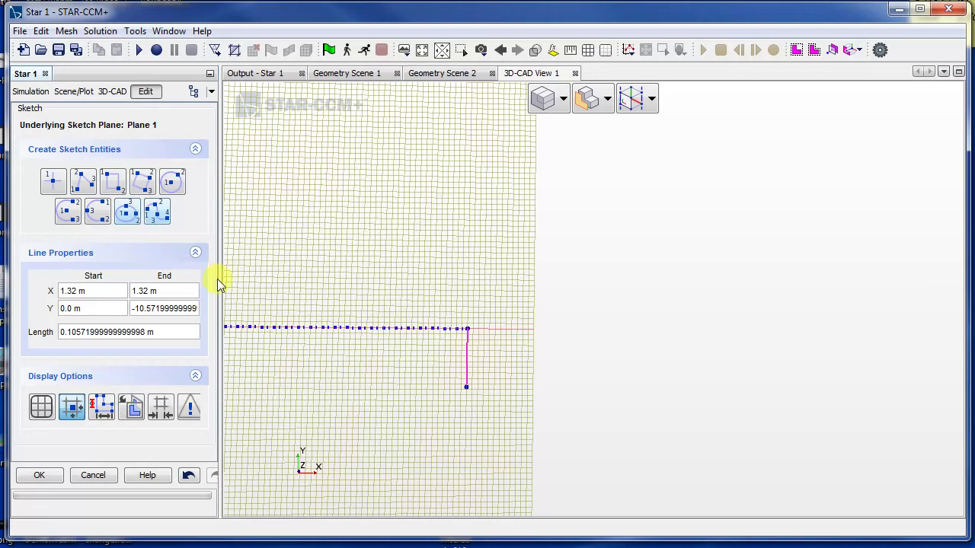
{"action": "left_click", "coordinate": [82, 183]}
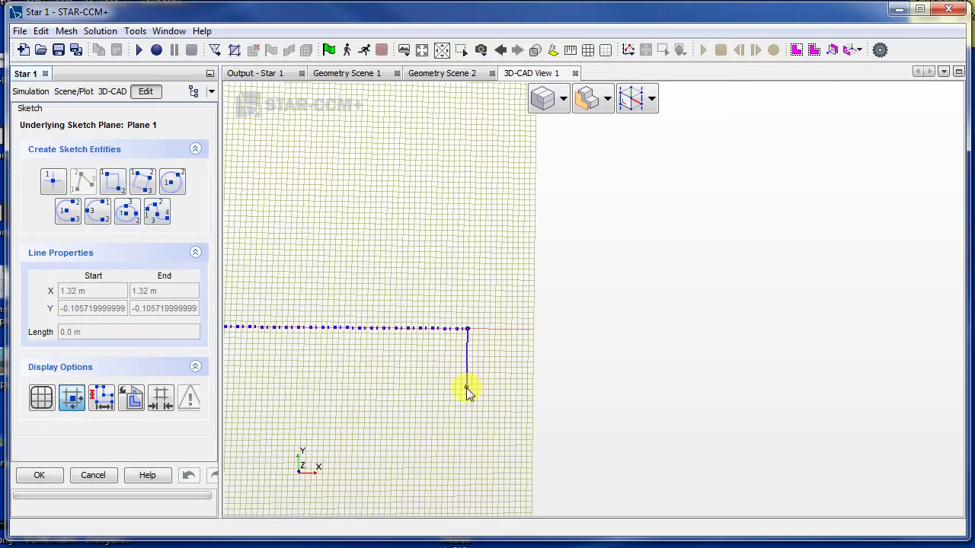
{"action": "scroll", "coordinate": [467, 389], "scroll_direction": "down", "scroll_amount": 1}
{"action": "scroll", "coordinate": [475, 394], "scroll_direction": "up", "scroll_amount": 5}
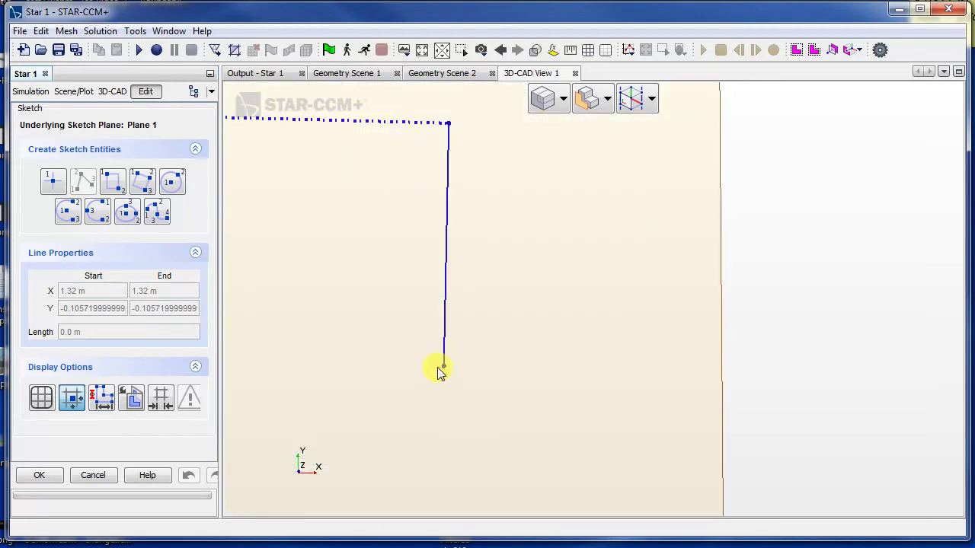
{"action": "left_click", "coordinate": [445, 368]}
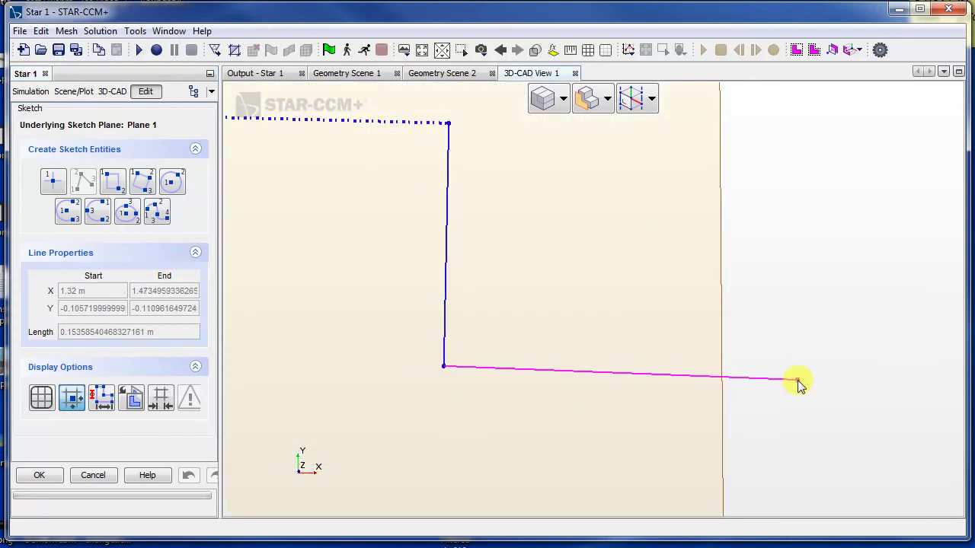
{"action": "left_click", "coordinate": [725, 369]}
{"action": "key", "text": "Escape"}
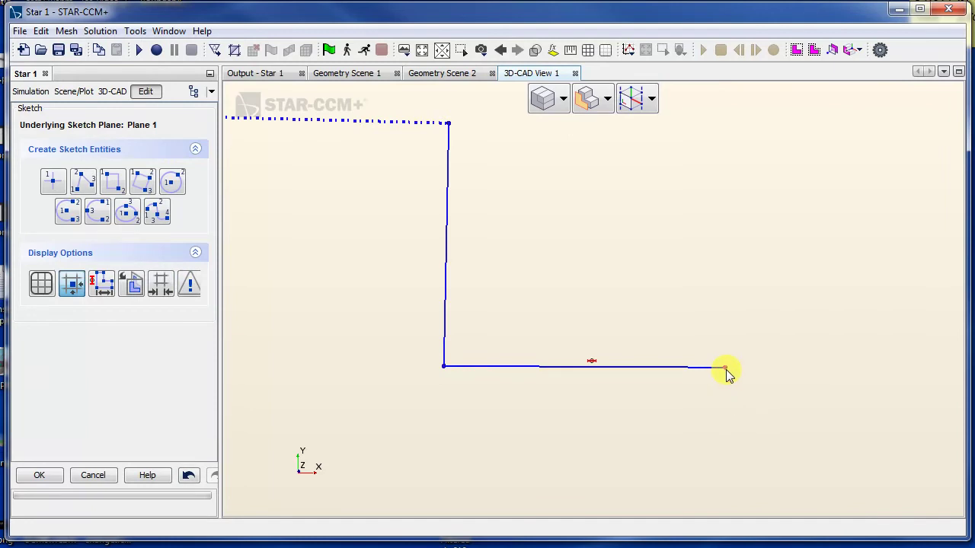
- Set the new horizontal line's length to 10.572 cm
{"action": "left_click", "coordinate": [724, 368]}
{"action": "left_click", "coordinate": [159, 291]}
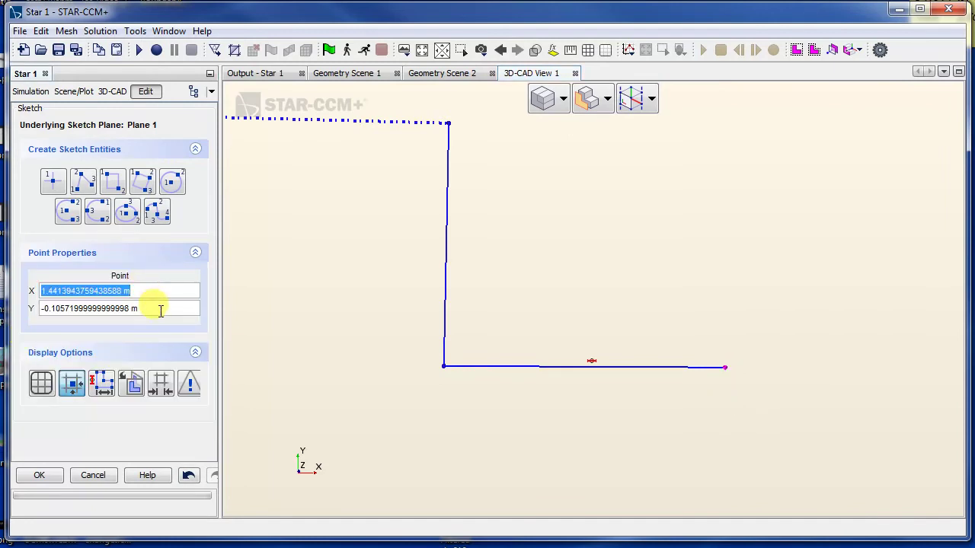
{"action": "left_click", "coordinate": [159, 308]}
{"action": "left_click", "coordinate": [160, 291]}
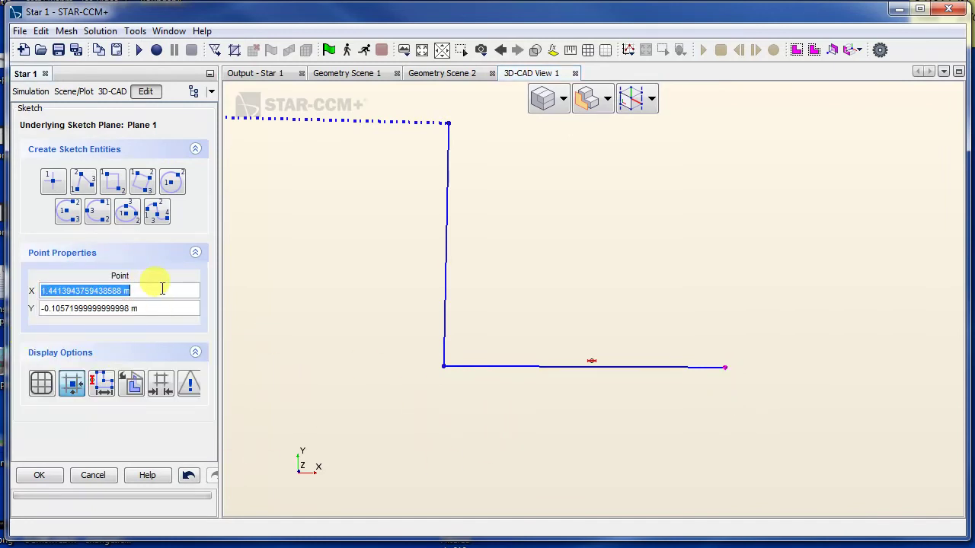
{"action": "left_click", "coordinate": [572, 368]}
{"action": "left_click", "coordinate": [137, 334]}
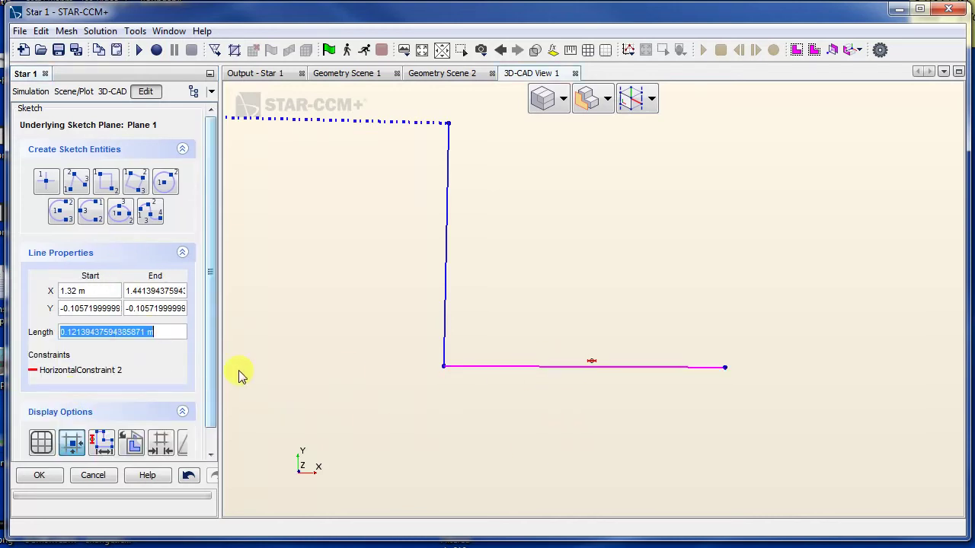
{"action": "type", "text": "10."}
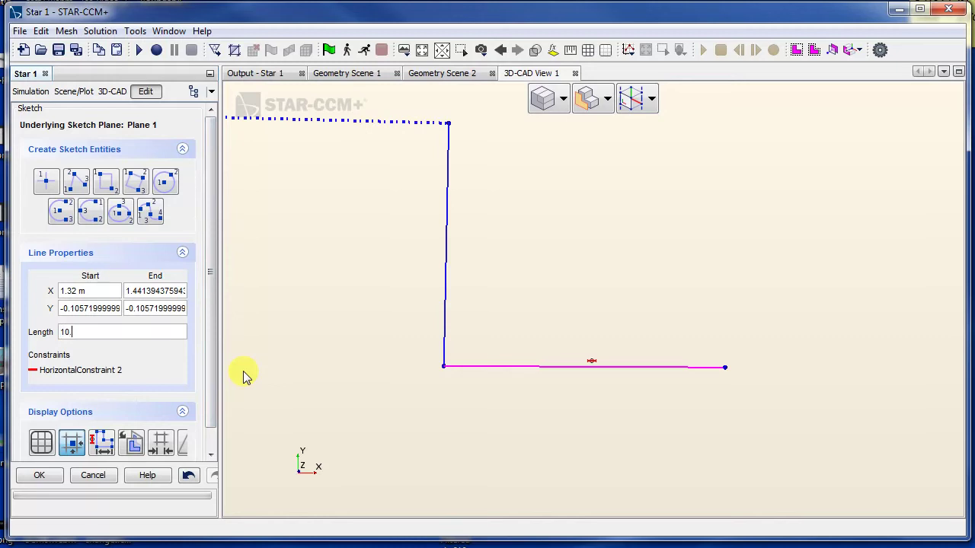
{"action": "type", "text": "572cm"}
{"action": "key", "text": "Return"}
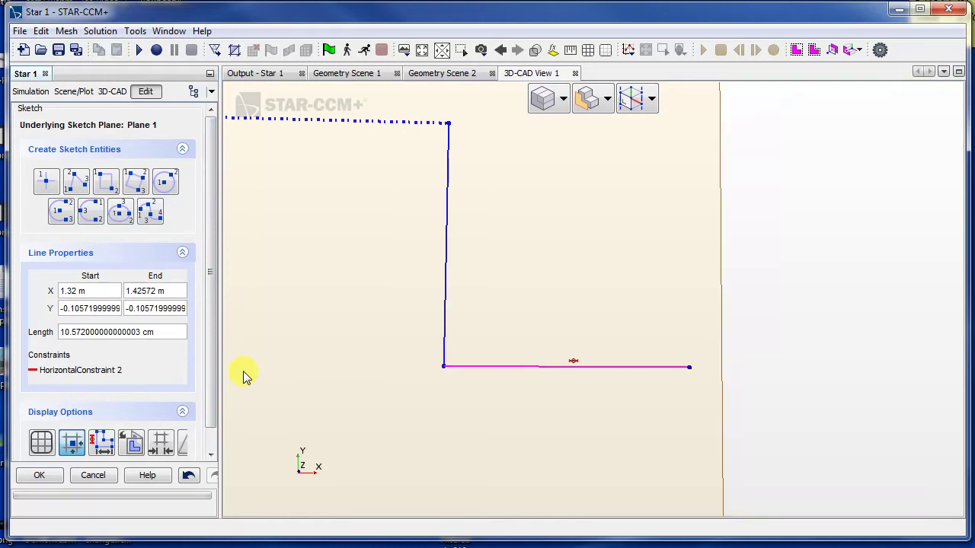
- Set the vertical line as a construction line
{"action": "left_click", "coordinate": [453, 311]}
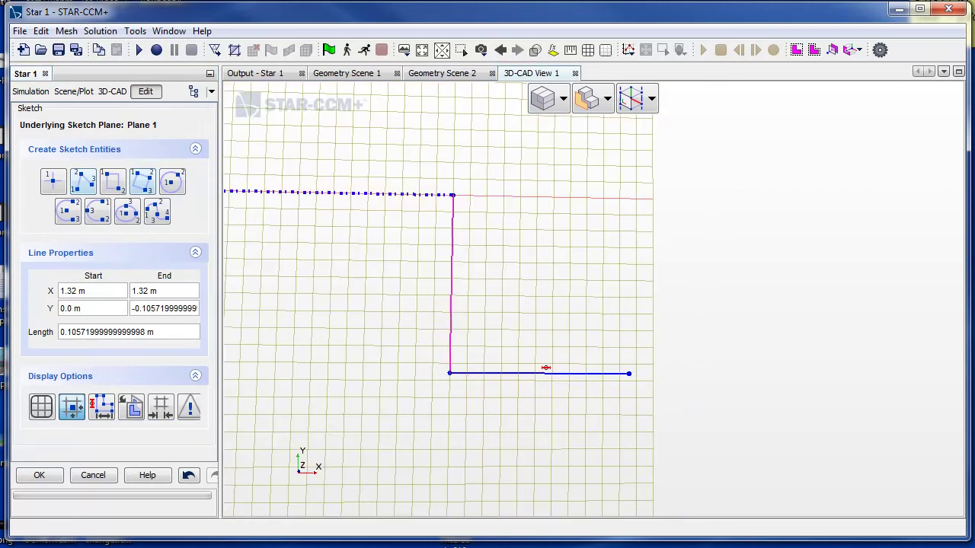
{"action": "right_click", "coordinate": [450, 303]}
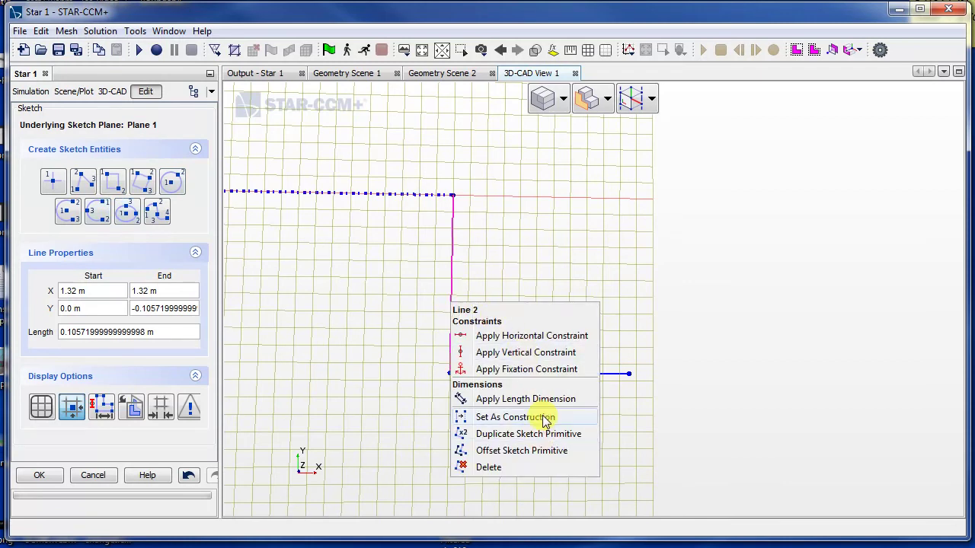
{"action": "left_click", "coordinate": [514, 418]}
- Set the 10.572 cm horizontal line as a construction line
{"action": "left_click", "coordinate": [629, 373]}
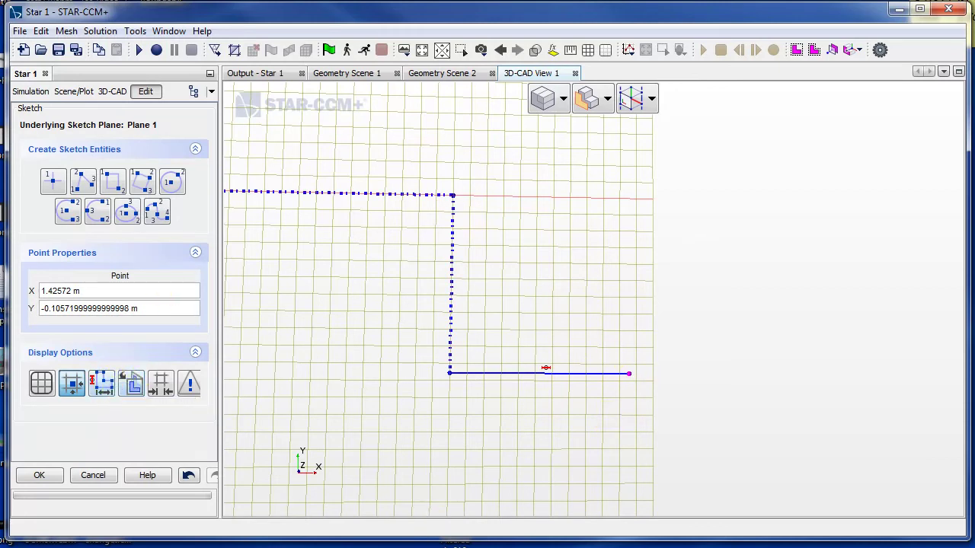
{"action": "left_click", "coordinate": [583, 390]}
{"action": "left_click", "coordinate": [597, 392]}
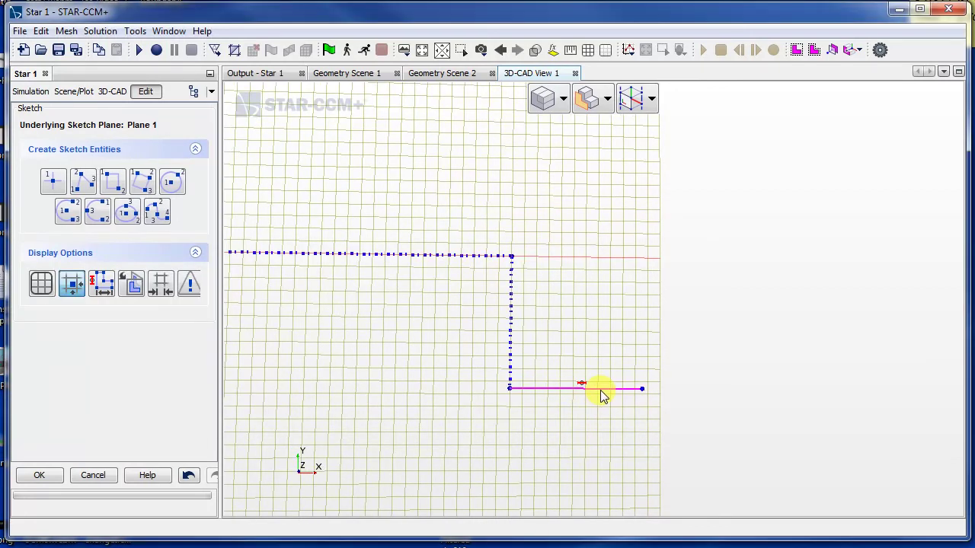
{"action": "left_click", "coordinate": [607, 391]}
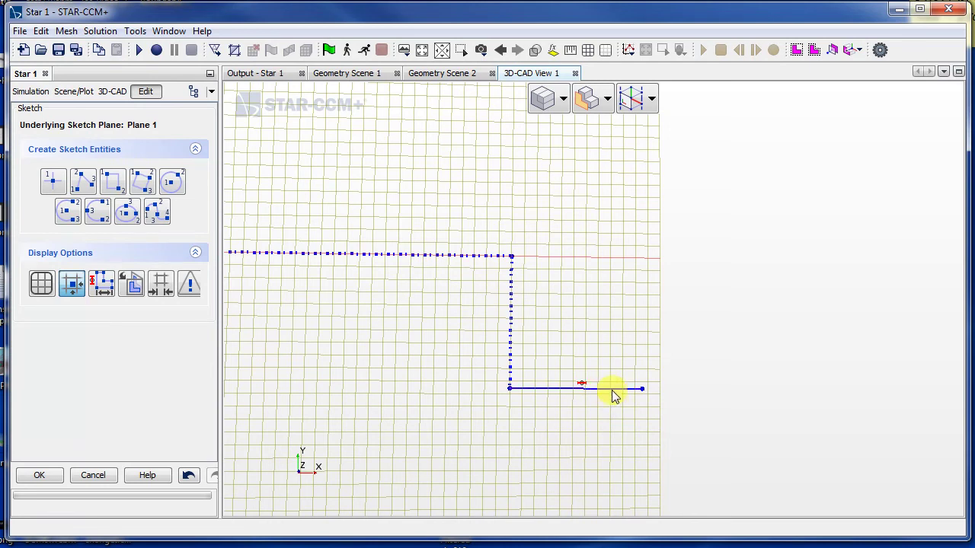
{"action": "left_click", "coordinate": [614, 396]}
{"action": "right_click", "coordinate": [611, 395]}
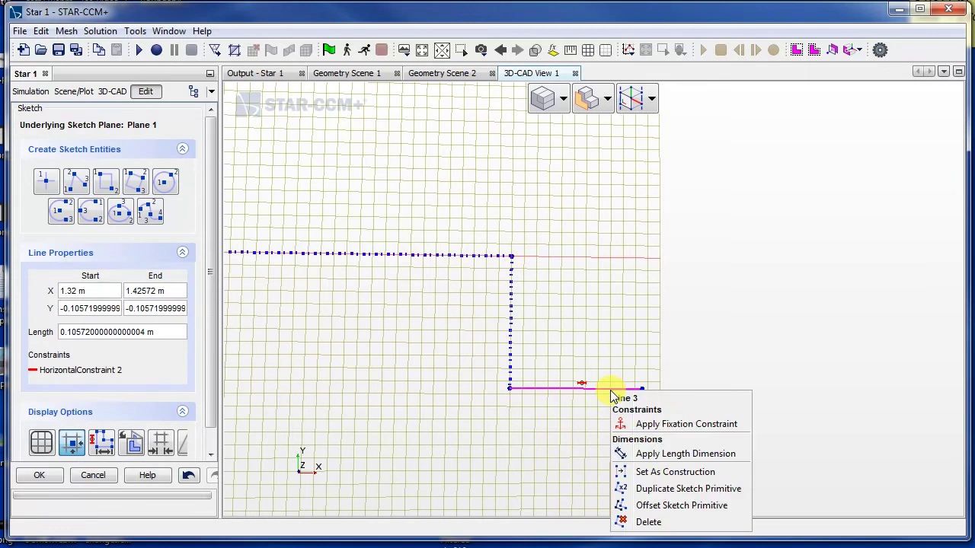
{"action": "left_click", "coordinate": [702, 456]}
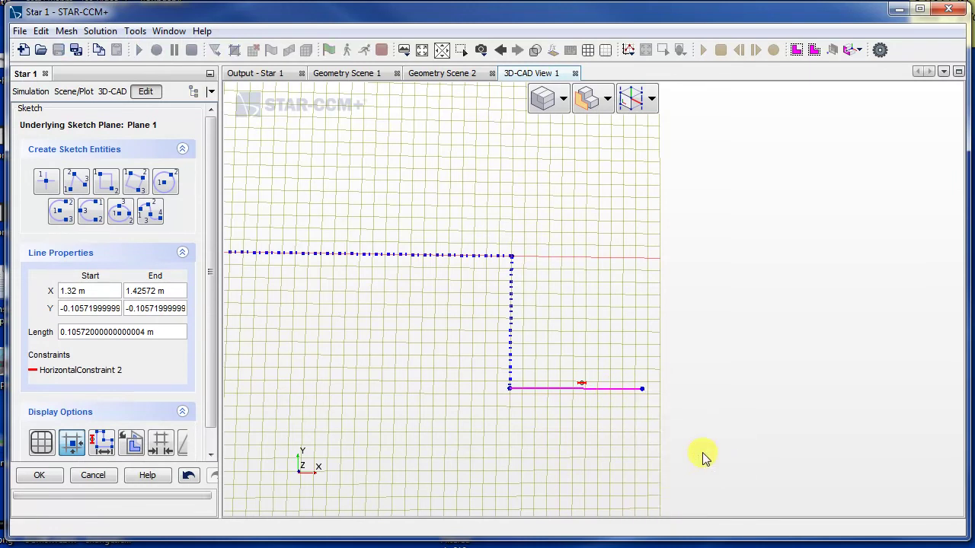
- Apply a fixation constraint to Point 4 at the horizontal line's right end
{"action": "right_click", "coordinate": [642, 388]}
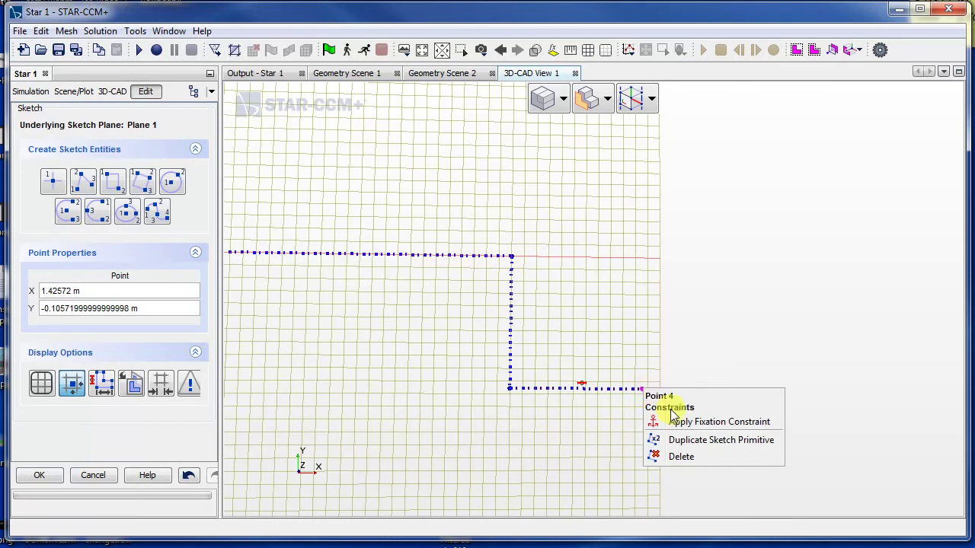
{"action": "left_click", "coordinate": [729, 425]}
{"action": "scroll", "coordinate": [645, 428], "scroll_direction": "down", "scroll_amount": 2}
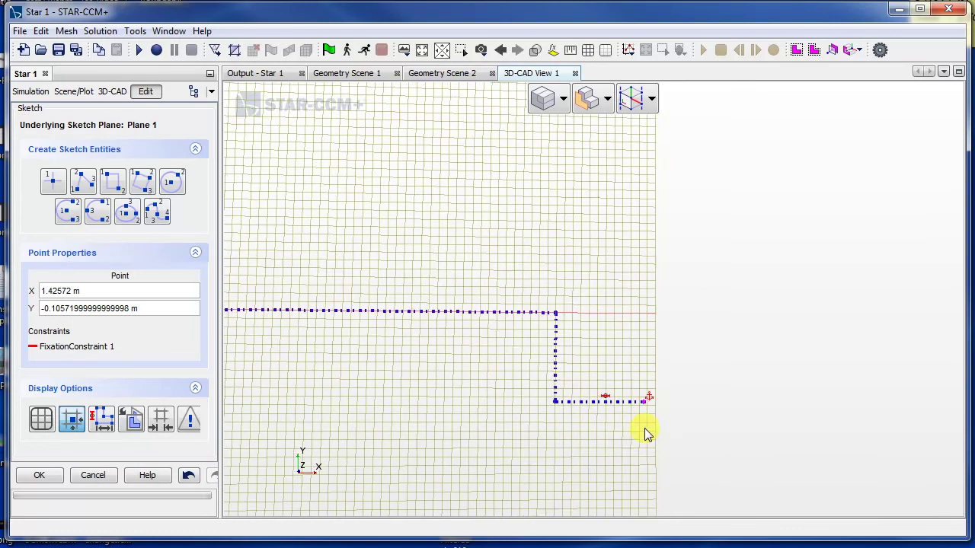
{"action": "scroll", "coordinate": [644, 428], "scroll_direction": "down", "scroll_amount": 3}
{"action": "scroll", "coordinate": [643, 433], "scroll_direction": "up", "scroll_amount": 1}
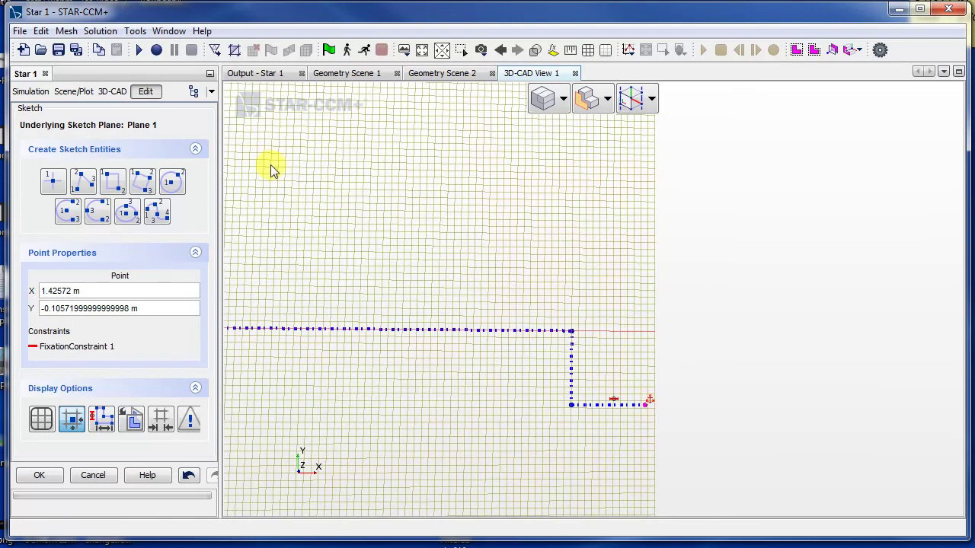
- Draw the strut-post rectangle from the fixed point up and left, giving a 0.21572 m right side
{"action": "left_click", "coordinate": [113, 181]}
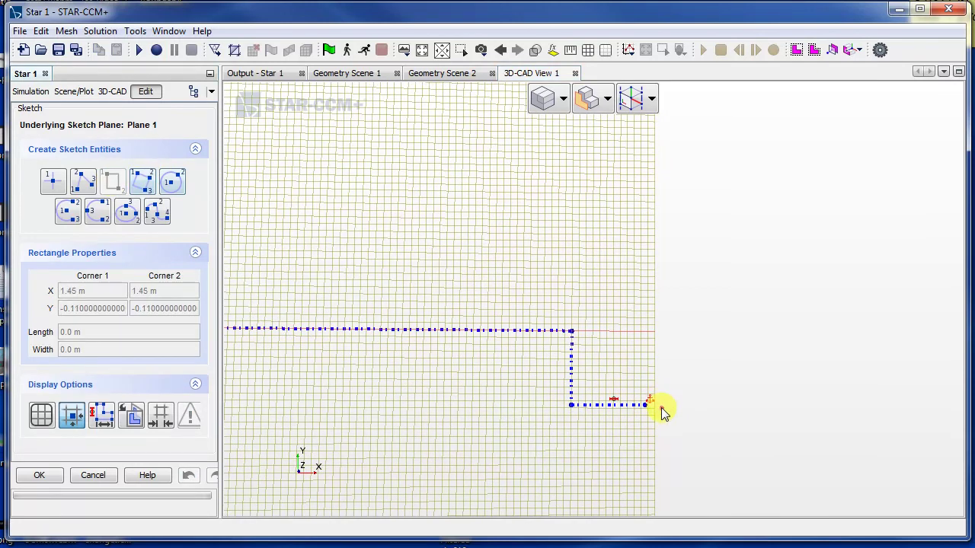
{"action": "left_click", "coordinate": [644, 406]}
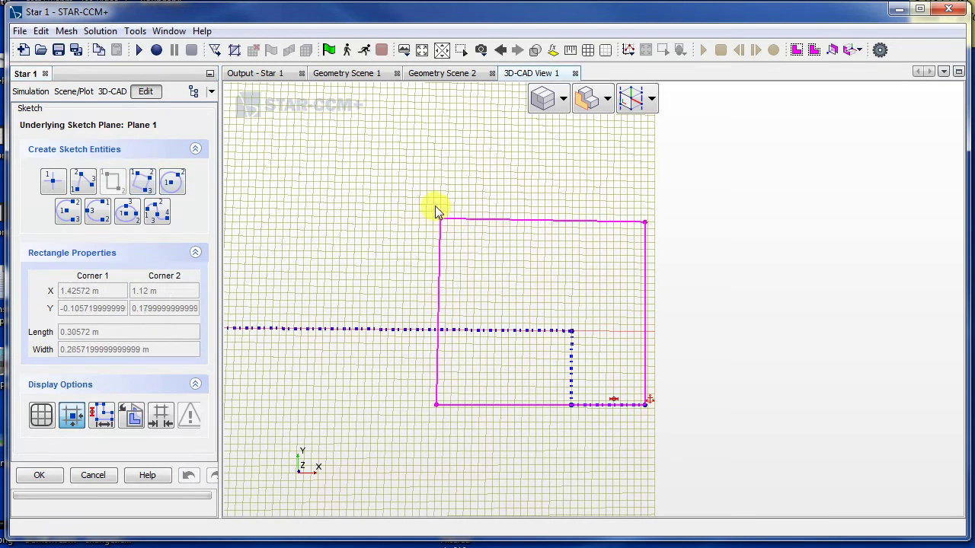
{"action": "left_click", "coordinate": [481, 254]}
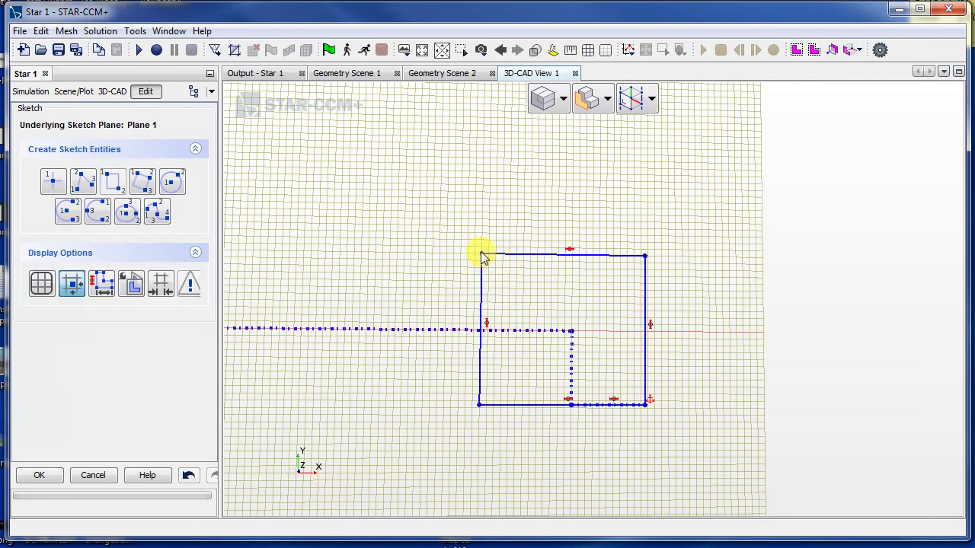
{"action": "left_click", "coordinate": [647, 359]}
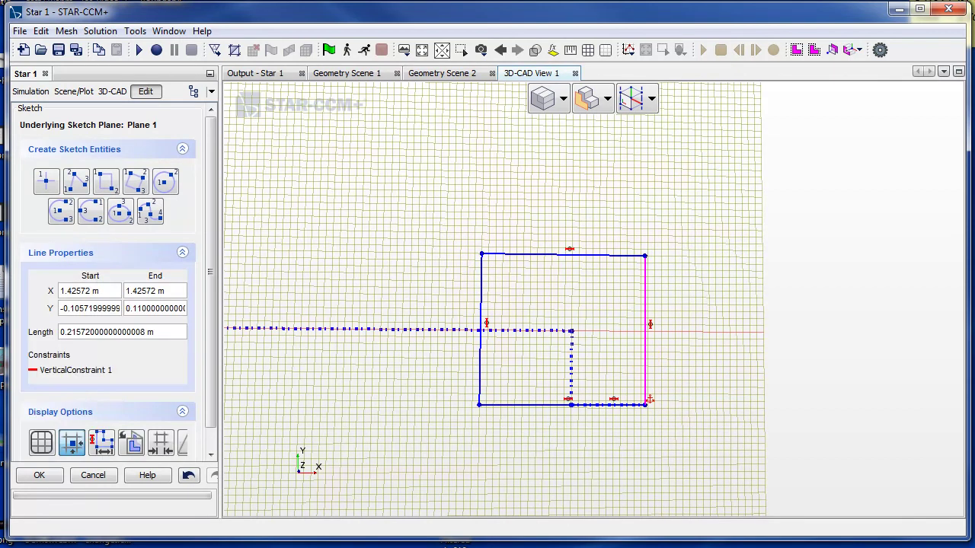